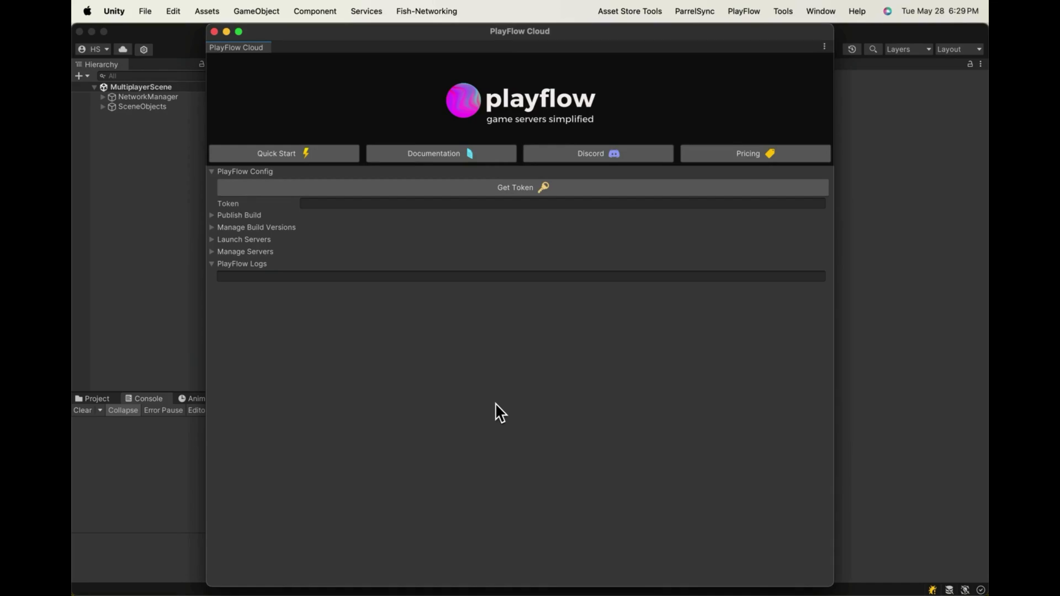
Enter Play mode and start a local SERVER, then connect a CLIENT in the Game view
{"action": "left_click", "coordinate": [176, 267]}
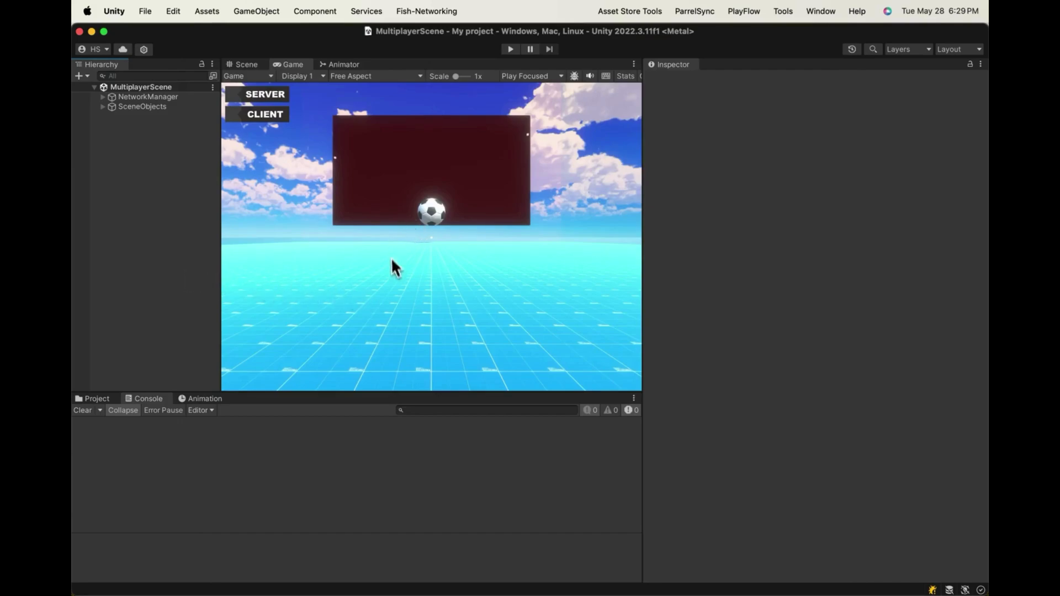
{"action": "left_click", "coordinate": [515, 51]}
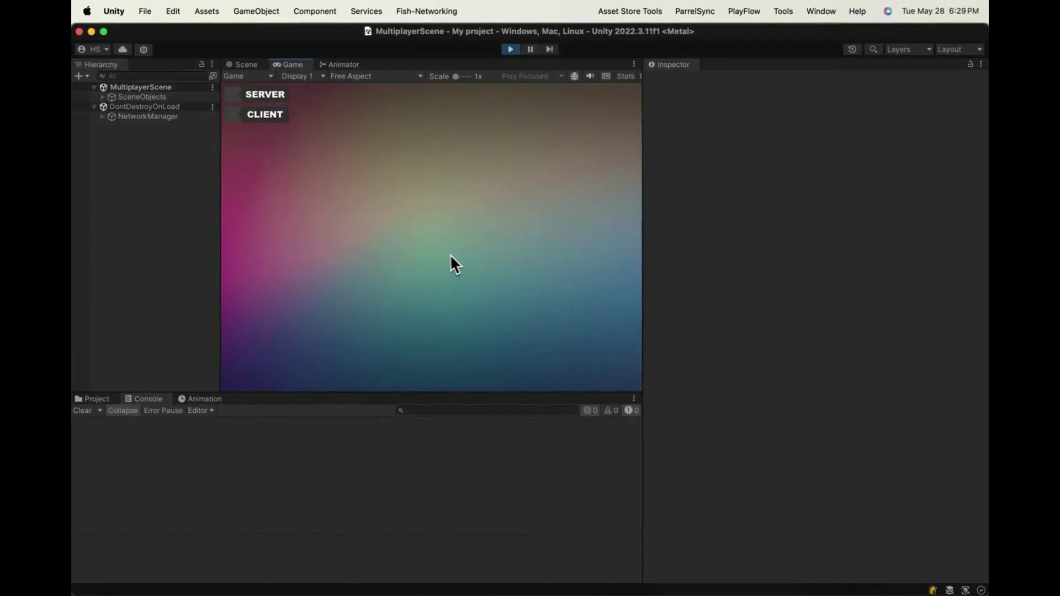
{"action": "left_click", "coordinate": [266, 93]}
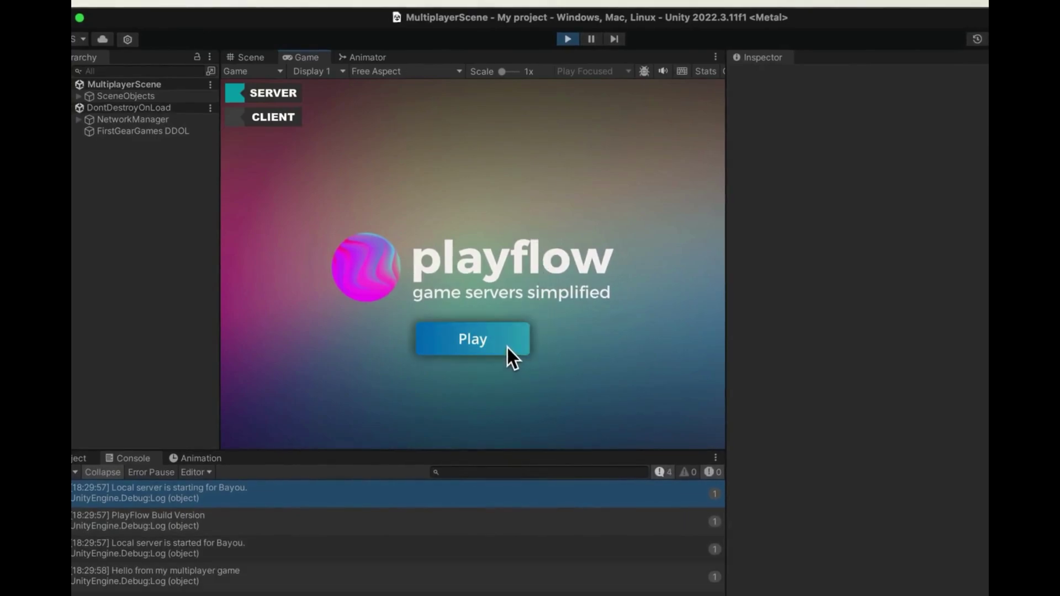
{"action": "left_click", "coordinate": [507, 346]}
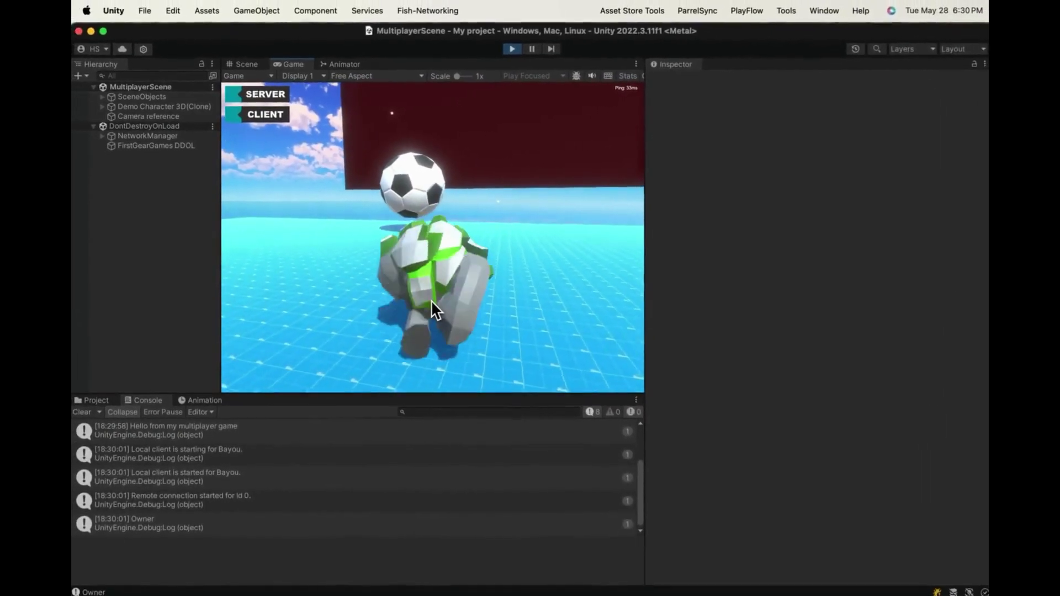
Walk the spawned character with A and W toward the soccer ball
{"action": "key", "text": "a"}
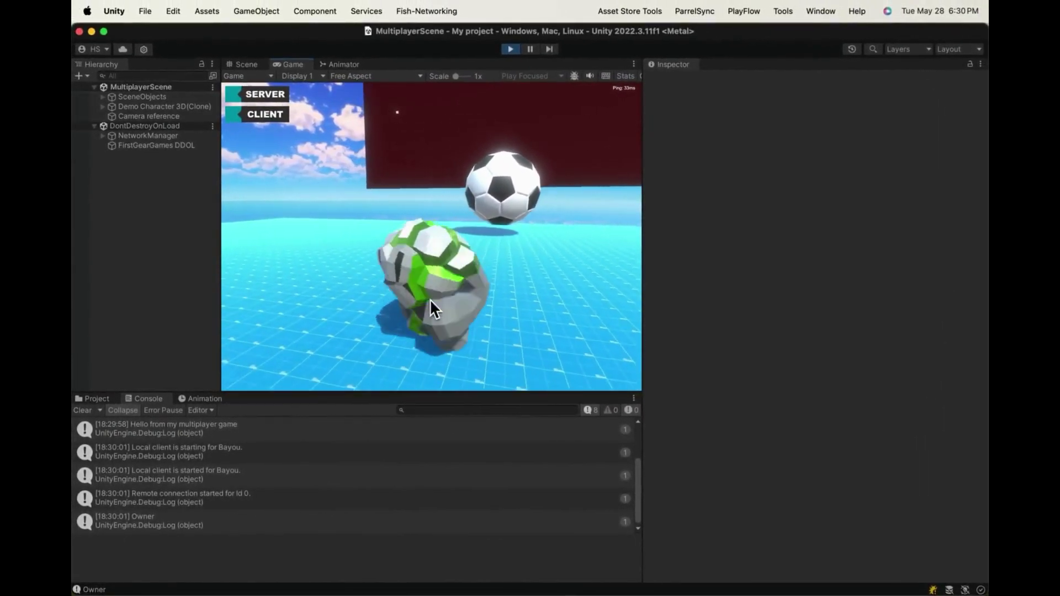
{"action": "key", "text": "w"}
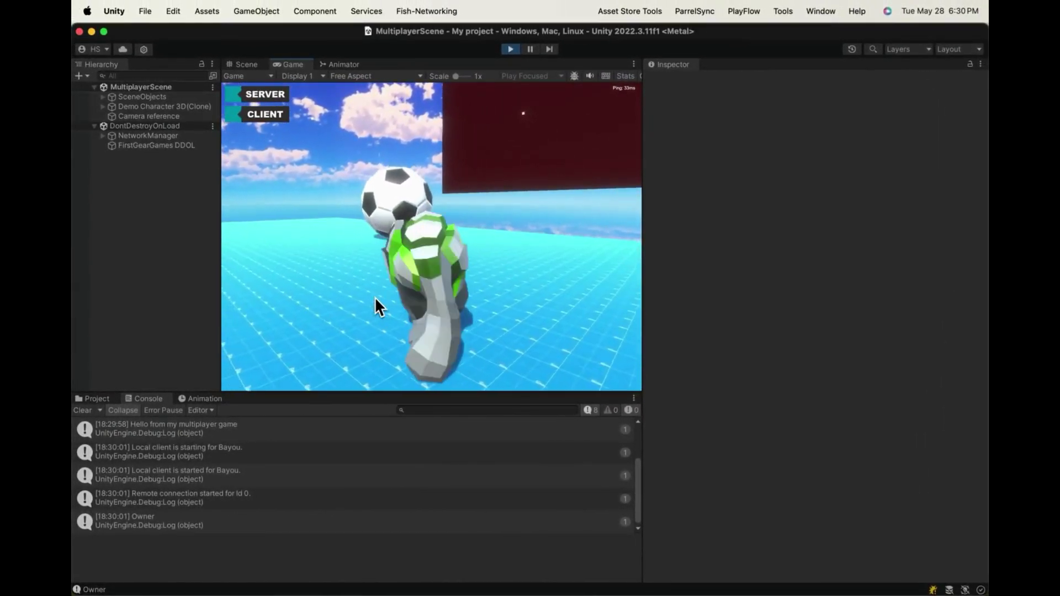
{"action": "key", "text": "w"}
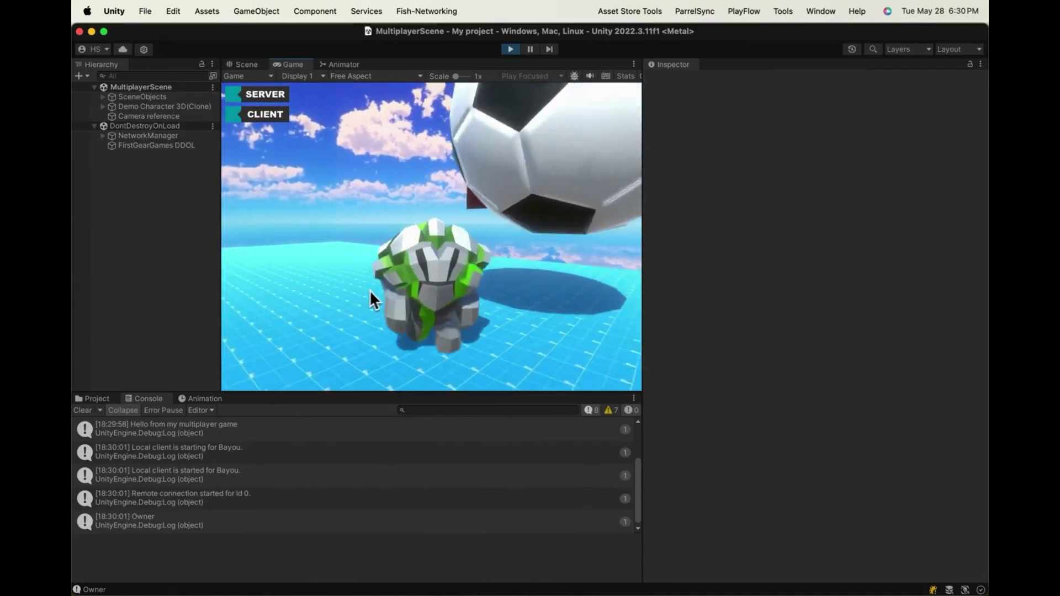
{"action": "key", "text": "w"}
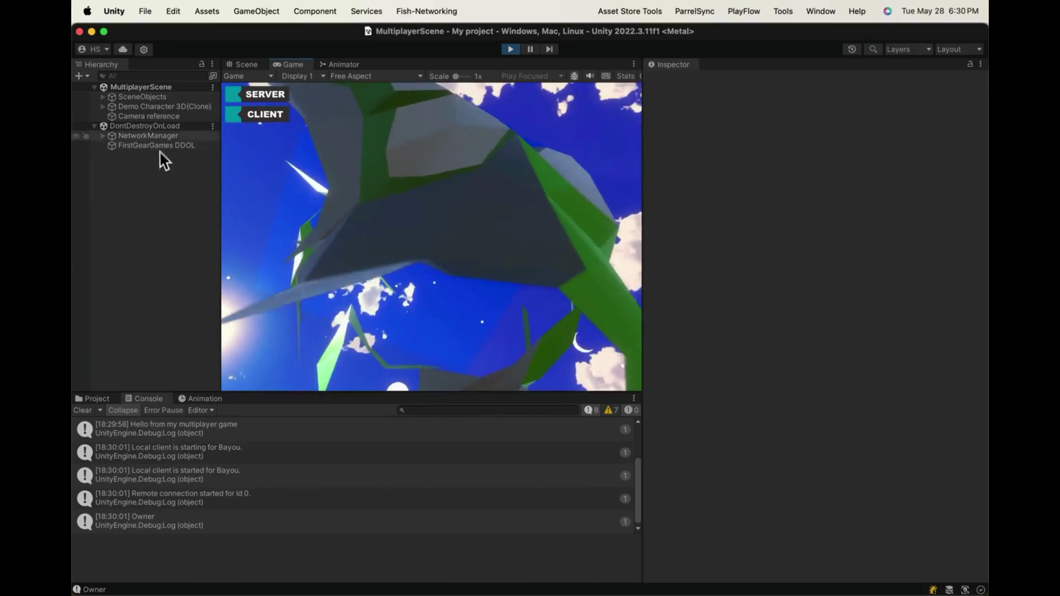
Check NetworkManager's Bayou port 8383 and localhost client address, then exit Play mode with Cmd+P
{"action": "left_click", "coordinate": [151, 136]}
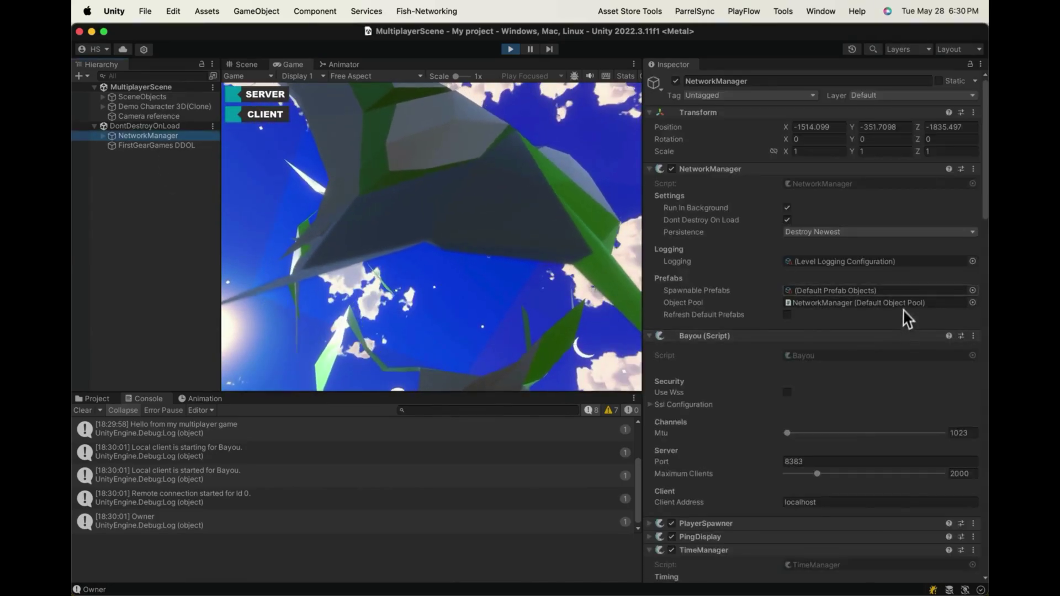
{"action": "scroll", "coordinate": [902, 331], "scroll_direction": "down", "scroll_amount": 1}
{"action": "scroll", "coordinate": [897, 376], "scroll_direction": "down", "scroll_amount": 2}
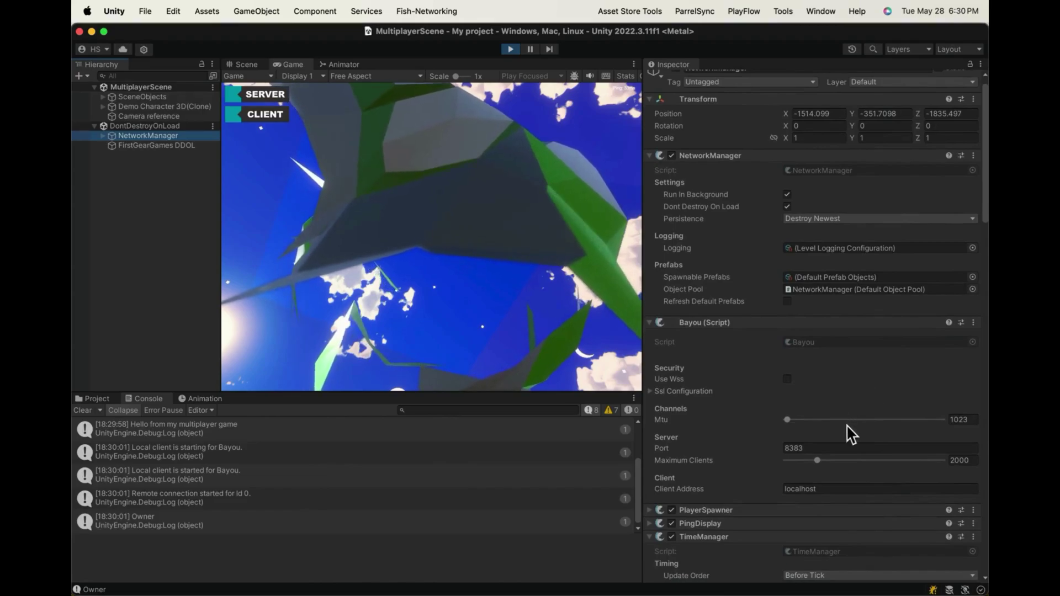
{"action": "scroll", "coordinate": [899, 360], "scroll_direction": "up", "scroll_amount": 1}
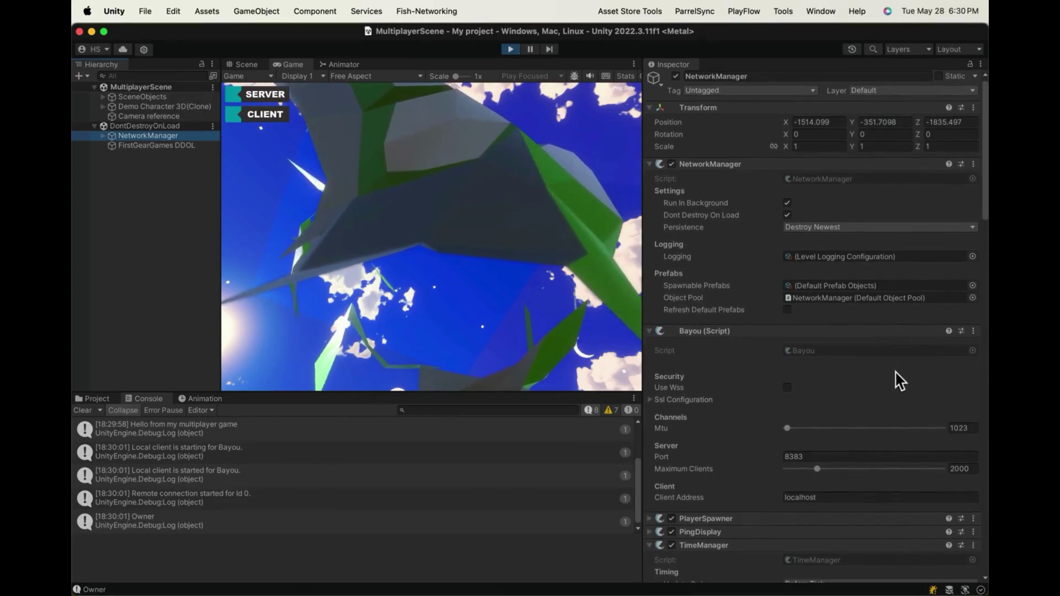
{"action": "scroll", "coordinate": [881, 397], "scroll_direction": "down", "scroll_amount": 1}
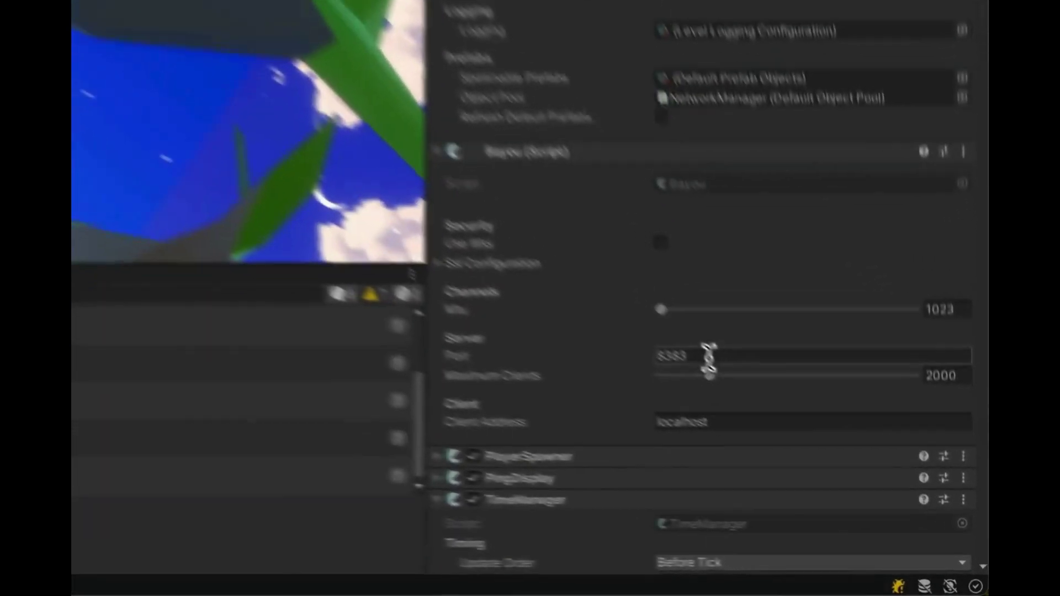
{"action": "left_click", "coordinate": [809, 448]}
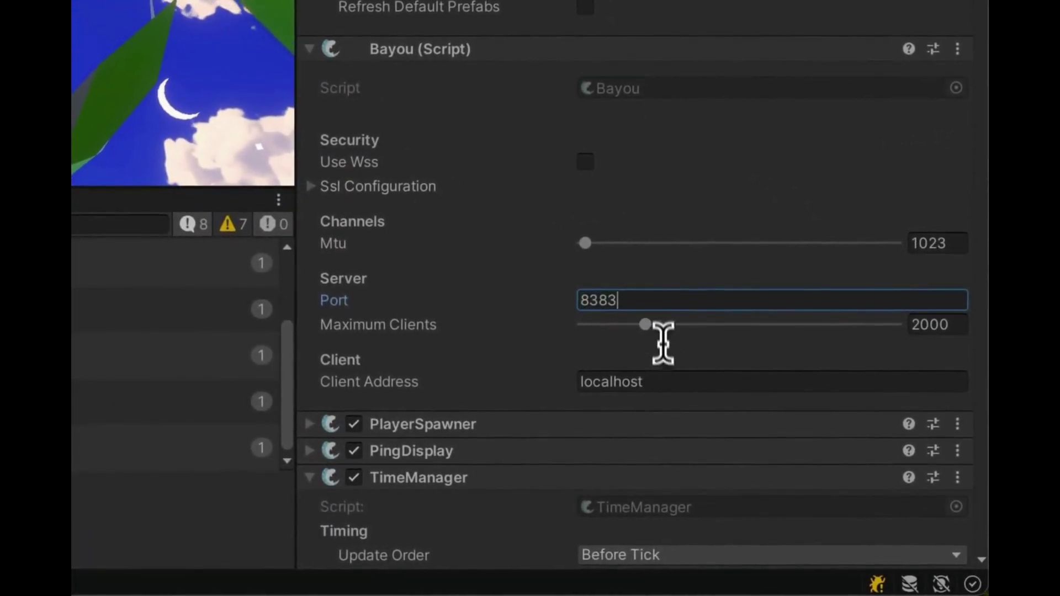
{"action": "left_click", "coordinate": [654, 381]}
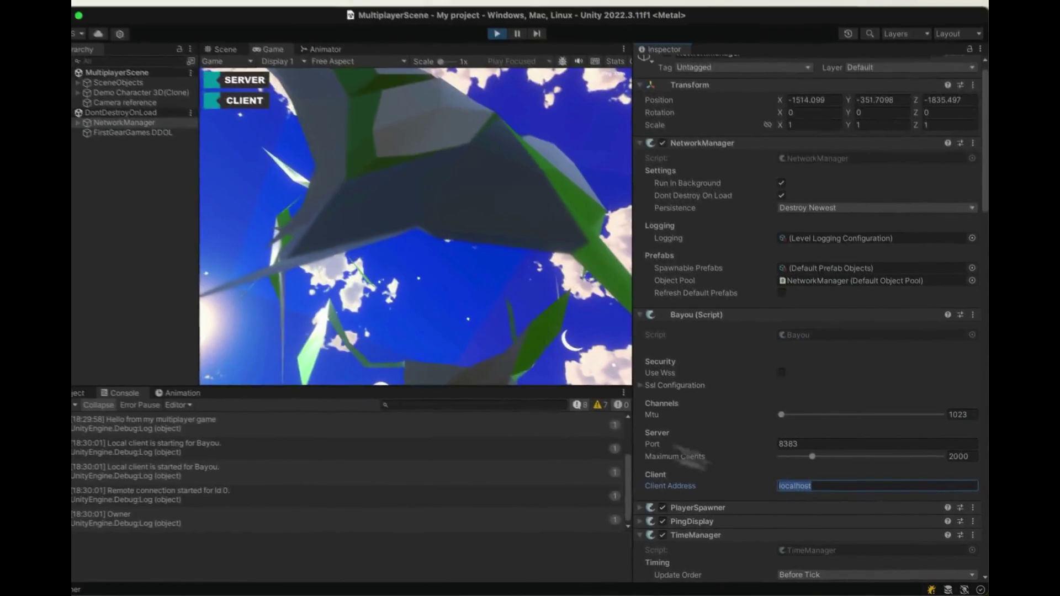
{"action": "key", "text": "super+p"}
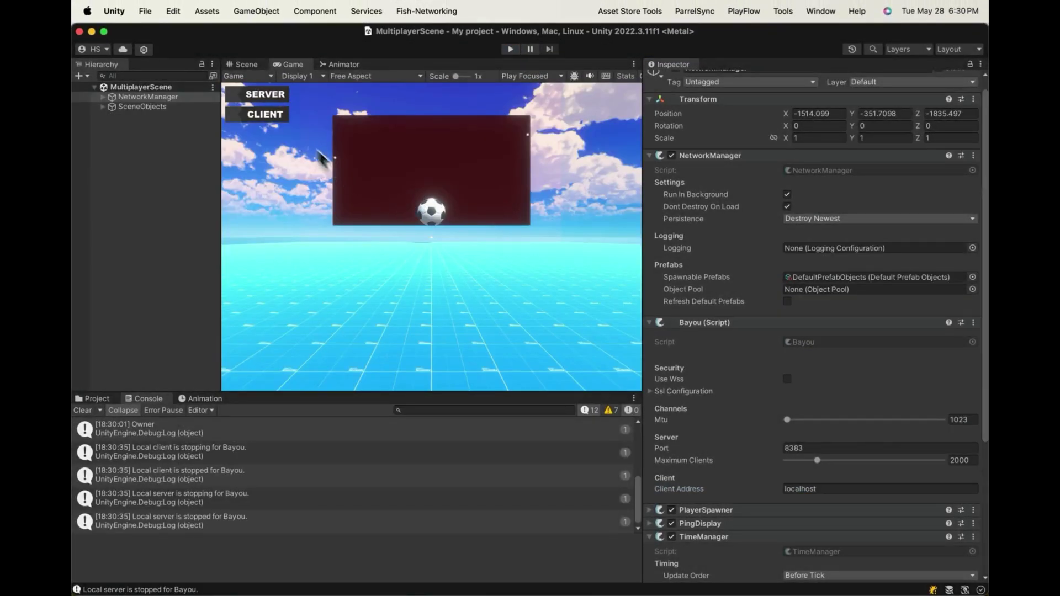
{"action": "left_click", "coordinate": [146, 12]}
{"action": "left_click", "coordinate": [151, 14]}
{"action": "left_click", "coordinate": [144, 14]}
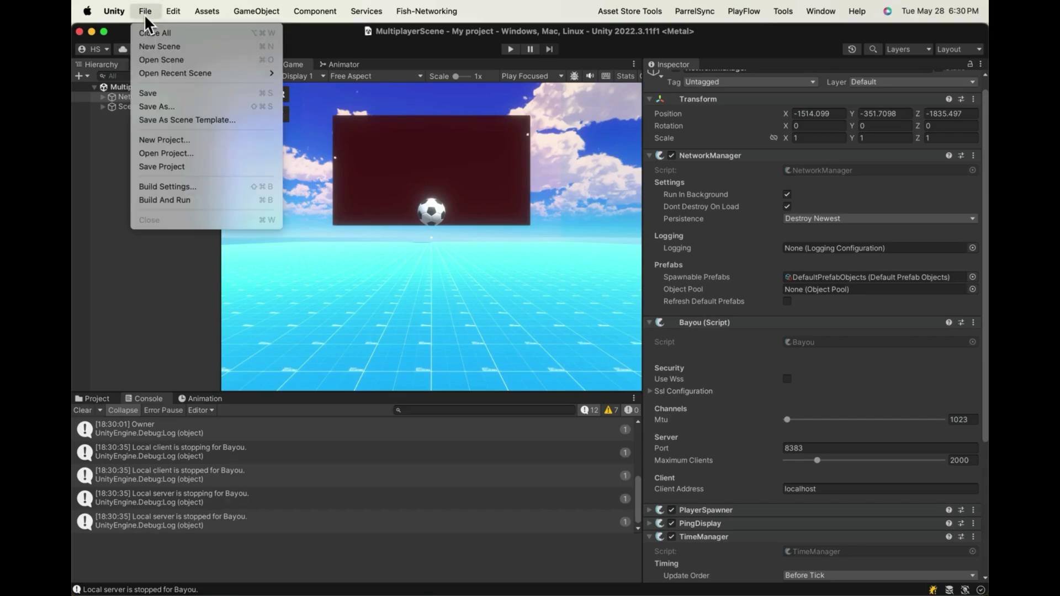
{"action": "left_click", "coordinate": [220, 187]}
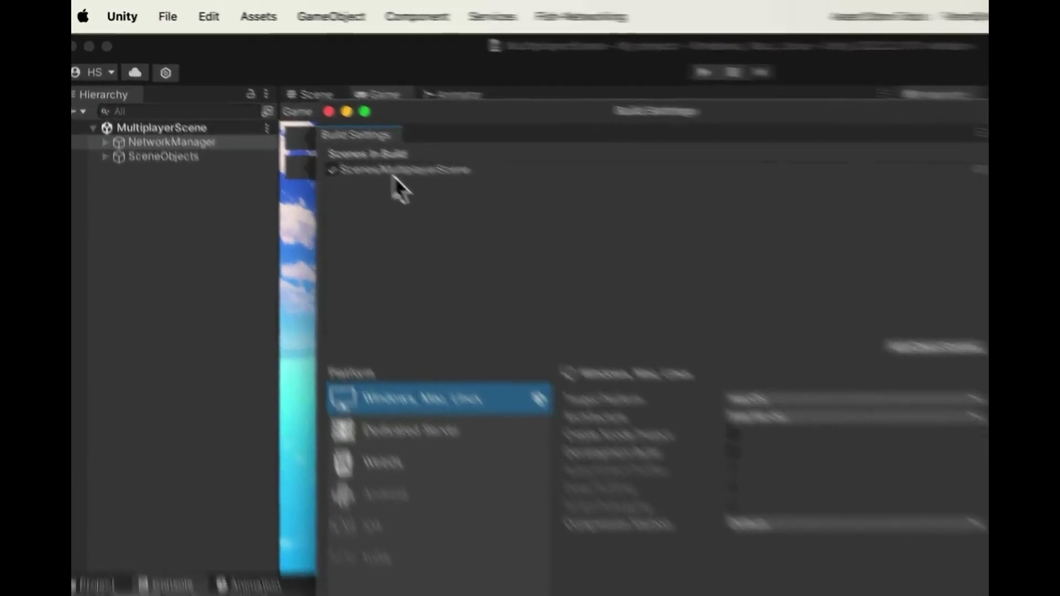
{"action": "left_click", "coordinate": [311, 122]}
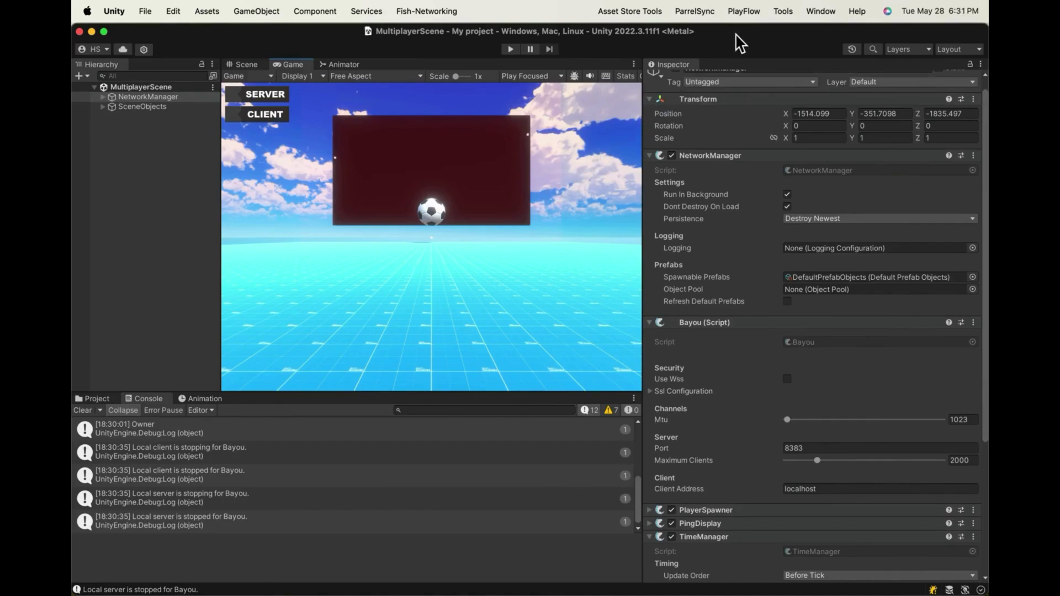
Open the PlayFlow Cloud window from Unity's PlayFlow menu
{"action": "left_click", "coordinate": [750, 16]}
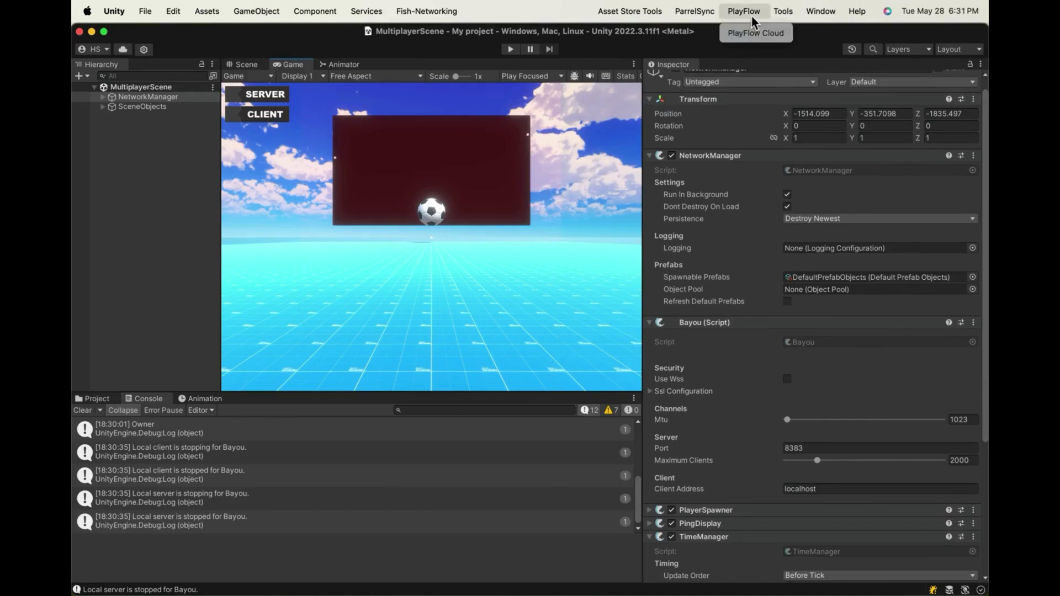
{"action": "left_click", "coordinate": [760, 34]}
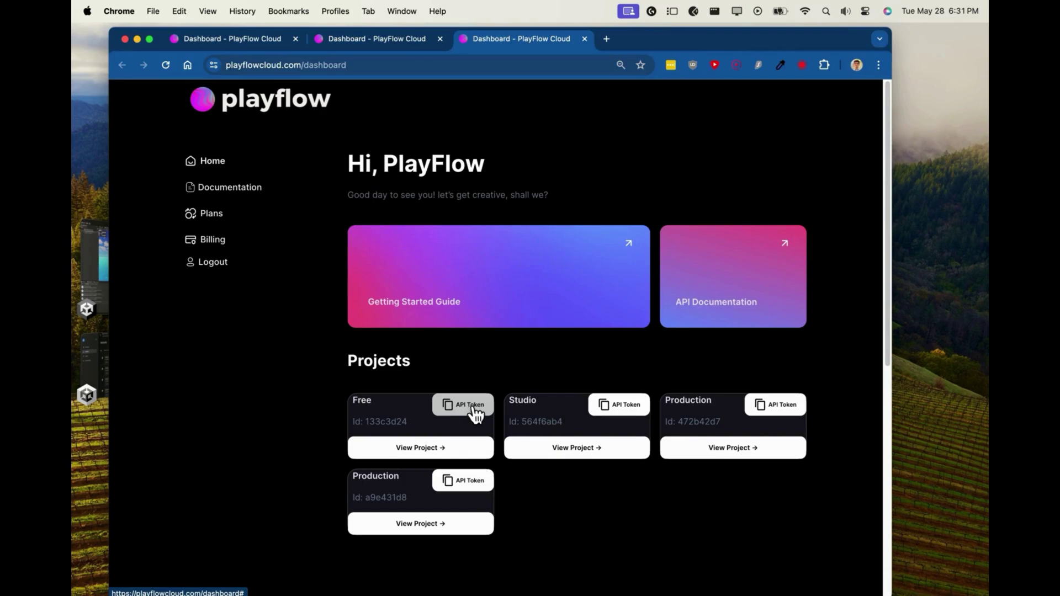
Copy the Free project's API token and paste it into PlayFlow's Token field
{"action": "left_click", "coordinate": [474, 408]}
{"action": "right_click", "coordinate": [440, 205]}
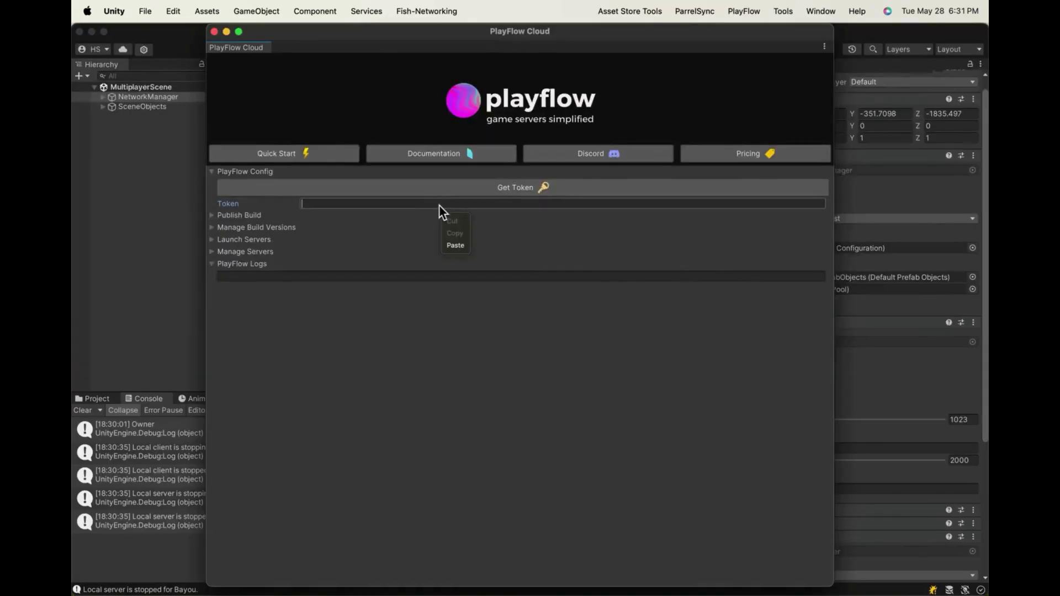
{"action": "left_click", "coordinate": [455, 246]}
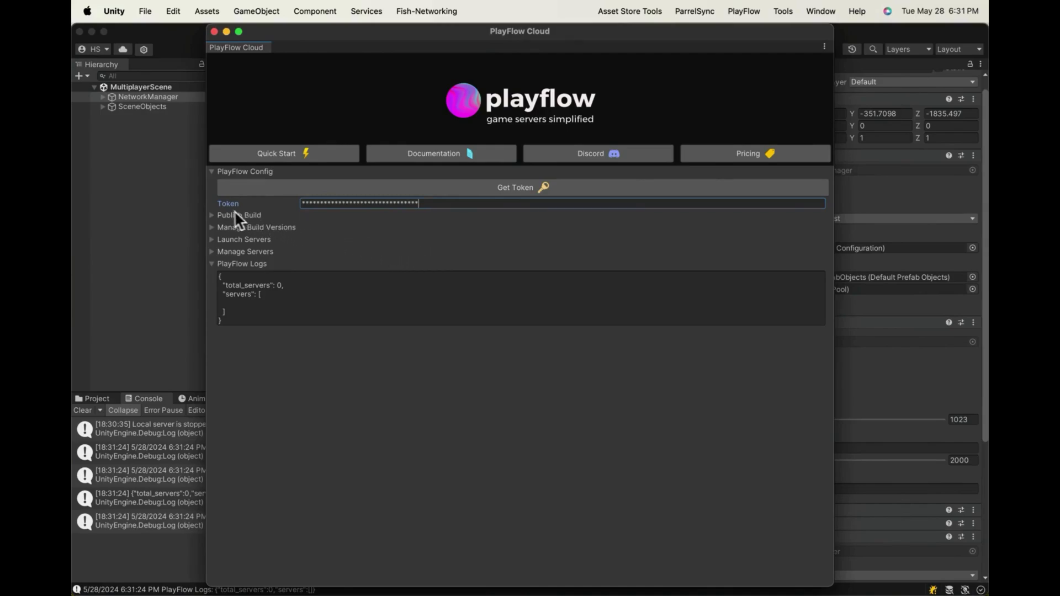
Set the Publish Build server scene to Assets/Scenes/MultiplayerScene.unity
{"action": "left_click", "coordinate": [212, 215]}
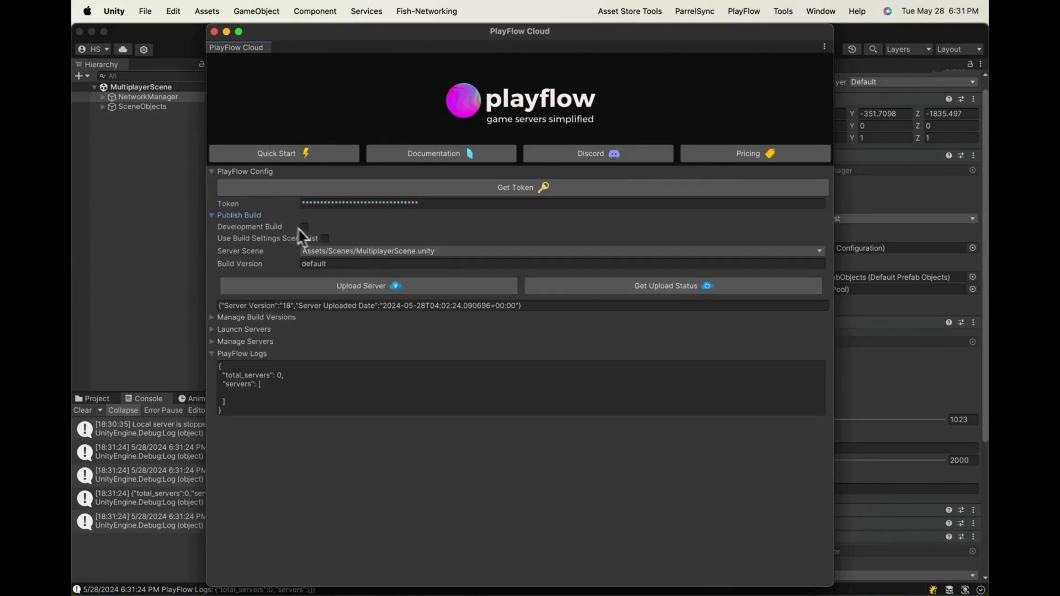
{"action": "left_click", "coordinate": [444, 254]}
{"action": "mouse_move", "coordinate": [635, 269]}
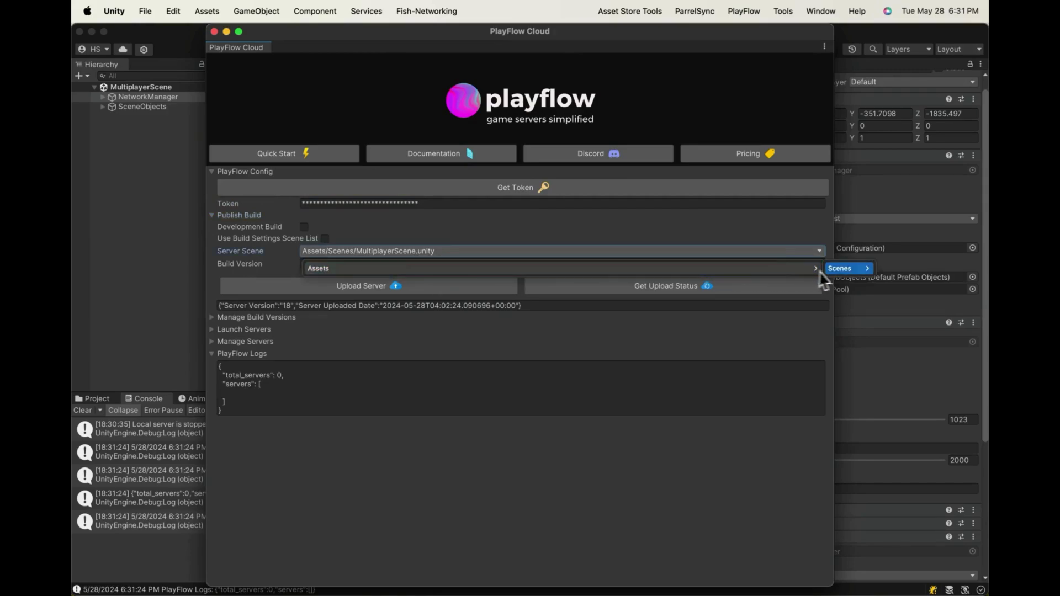
{"action": "mouse_move", "coordinate": [868, 269]}
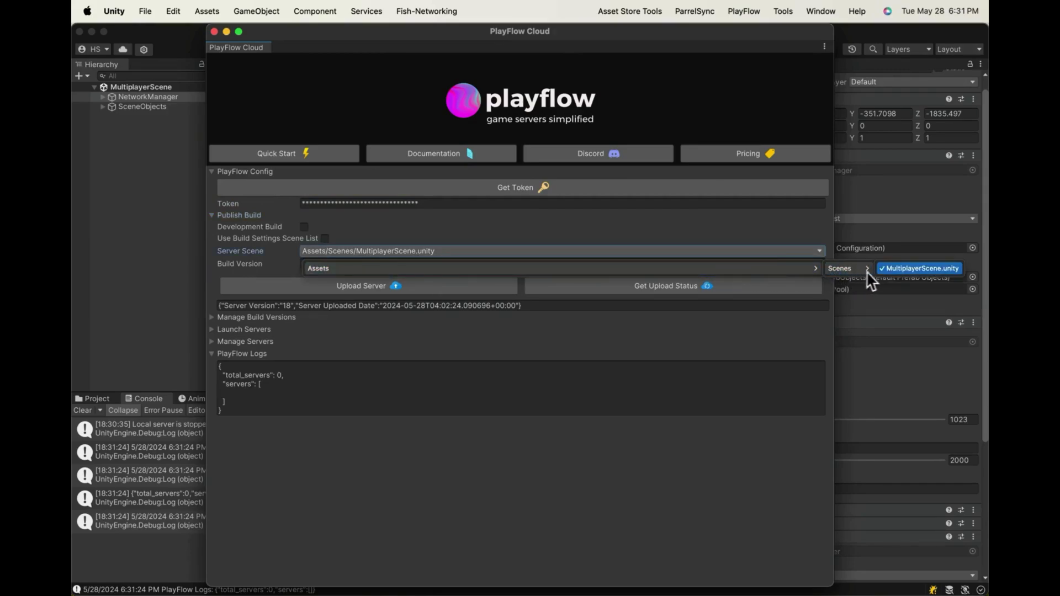
{"action": "left_click", "coordinate": [925, 272]}
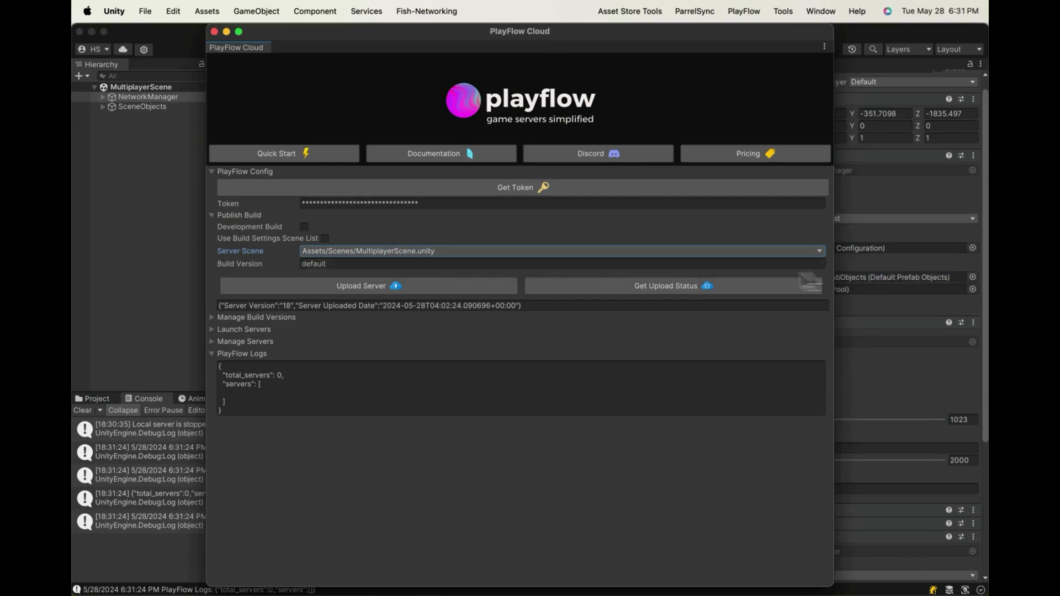
Upload the server build to PlayFlow, producing Server Version 19
{"action": "left_click", "coordinate": [415, 286]}
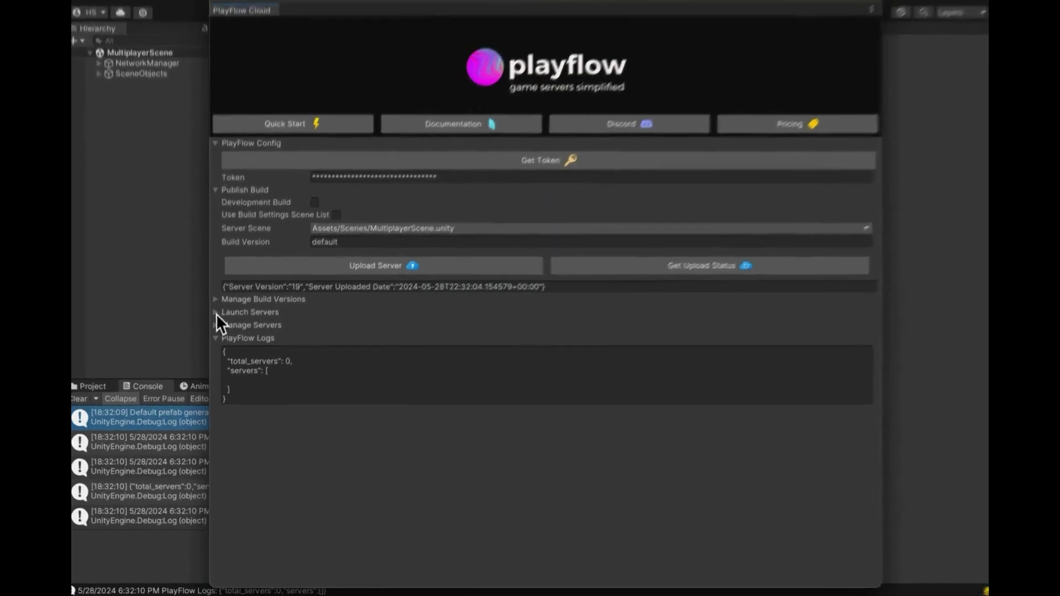
Expand Launch Servers and keep North America East (North Virginia) as the server location
{"action": "left_click", "coordinate": [213, 330]}
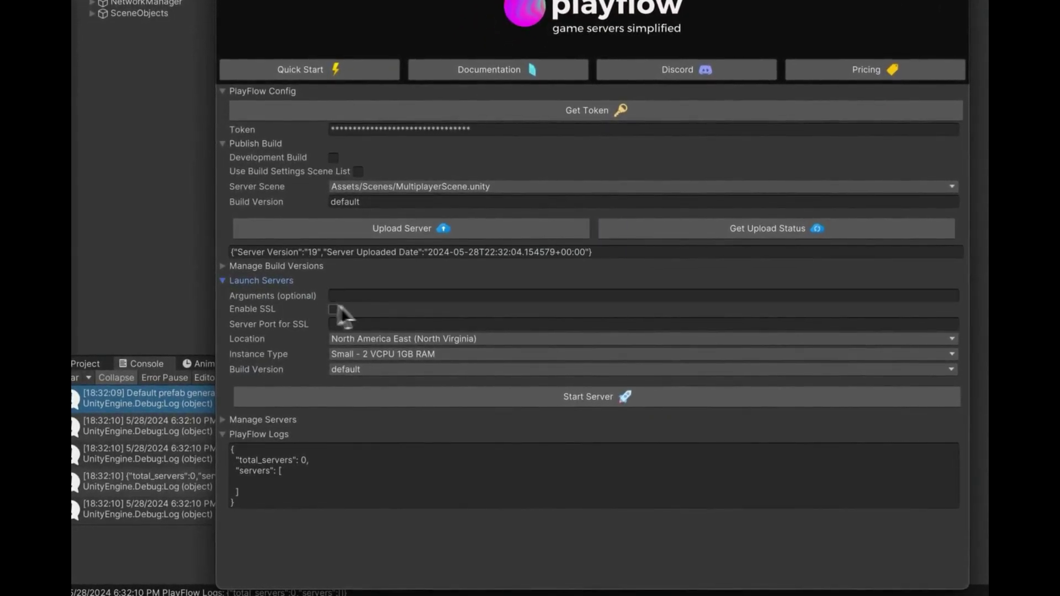
{"action": "left_click", "coordinate": [539, 338]}
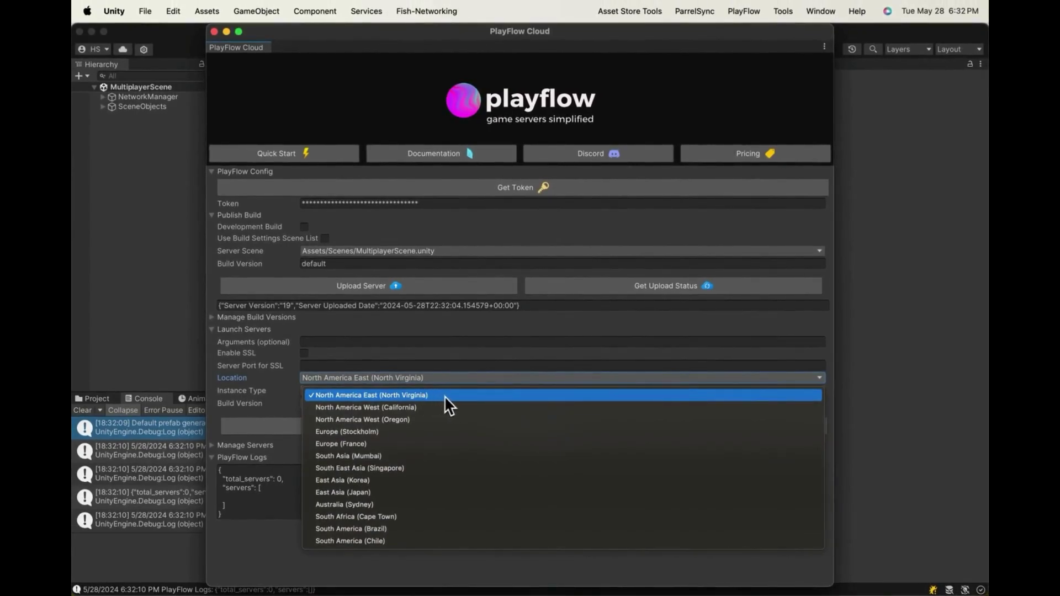
{"action": "left_click", "coordinate": [445, 396]}
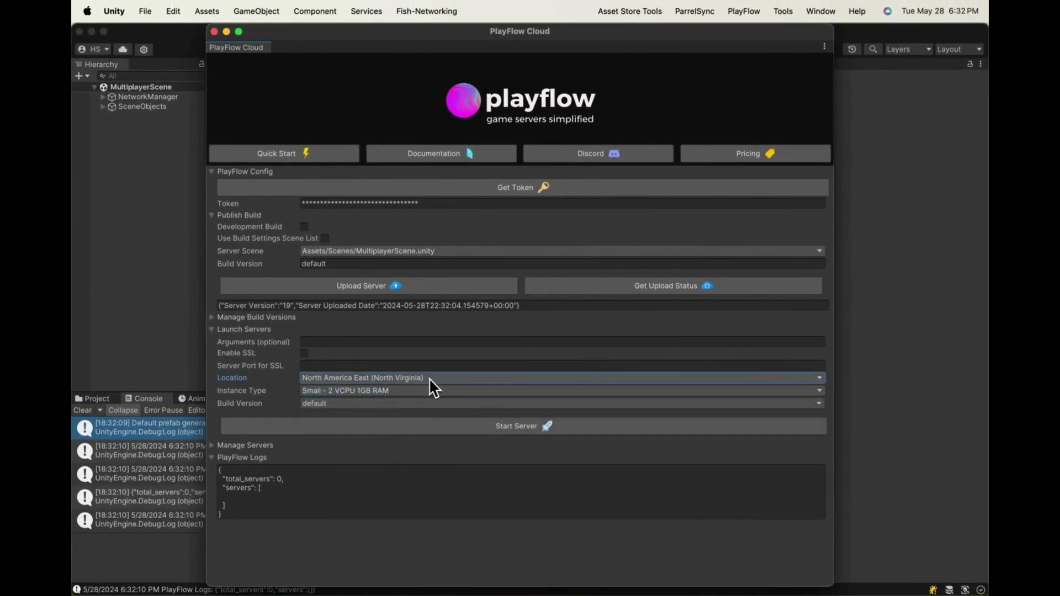
Start a PlayFlow cloud server and refresh the list until it shows Online in us-east
{"action": "left_click", "coordinate": [581, 427]}
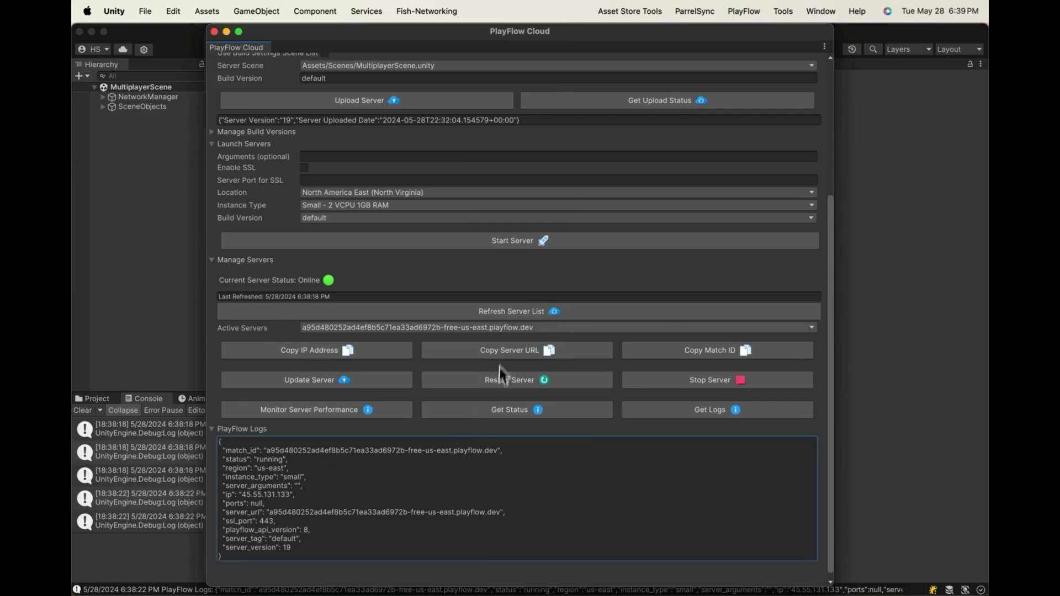
{"action": "left_click", "coordinate": [580, 312]}
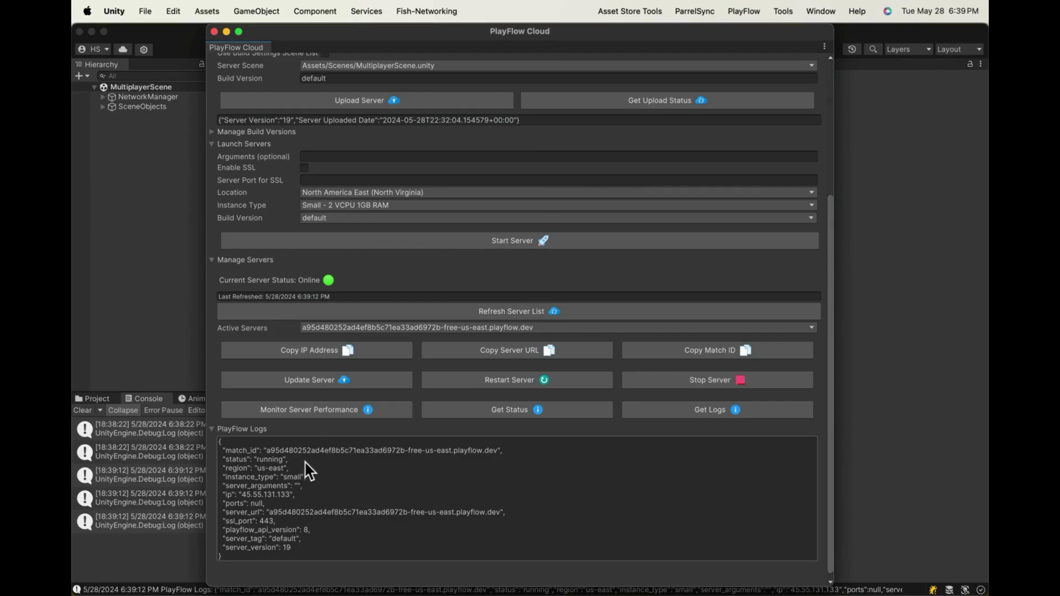
Copy the server IP 45.55.131.133 into NetworkManager's Bayou Client Address, replacing localhost
{"action": "left_click", "coordinate": [375, 354]}
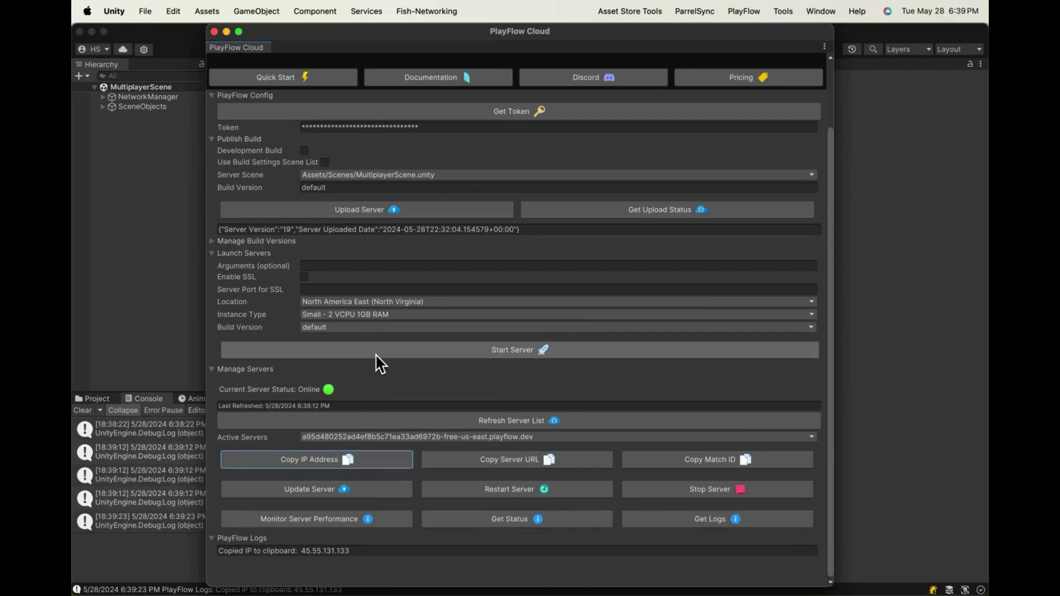
{"action": "left_click", "coordinate": [169, 99]}
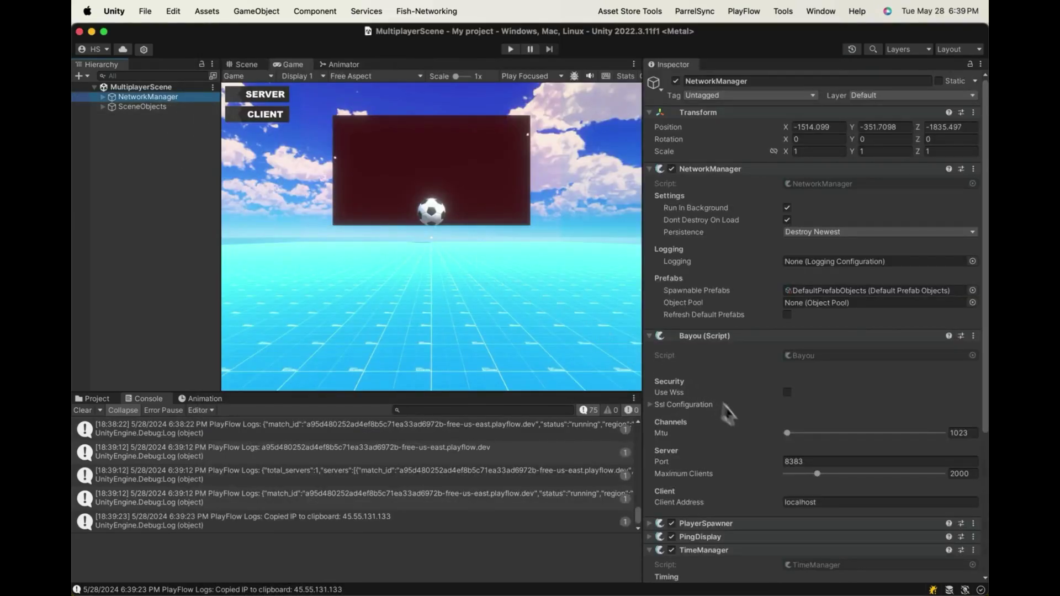
{"action": "left_click", "coordinate": [819, 502]}
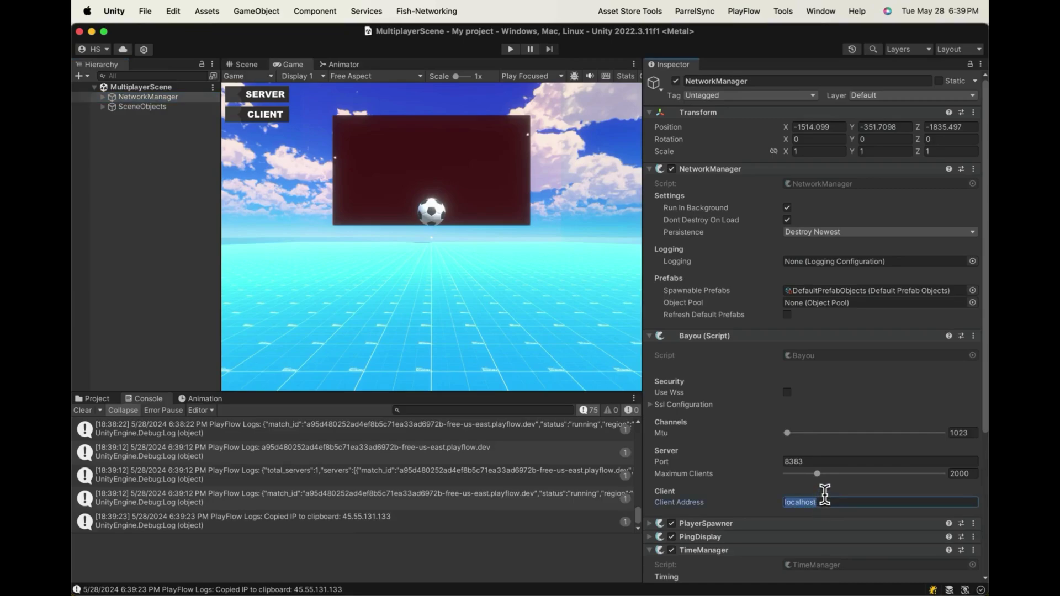
{"action": "key", "text": "super+v"}
Enter Play mode, join the cloud server as a client, and walk the character forward
{"action": "left_click", "coordinate": [511, 49]}
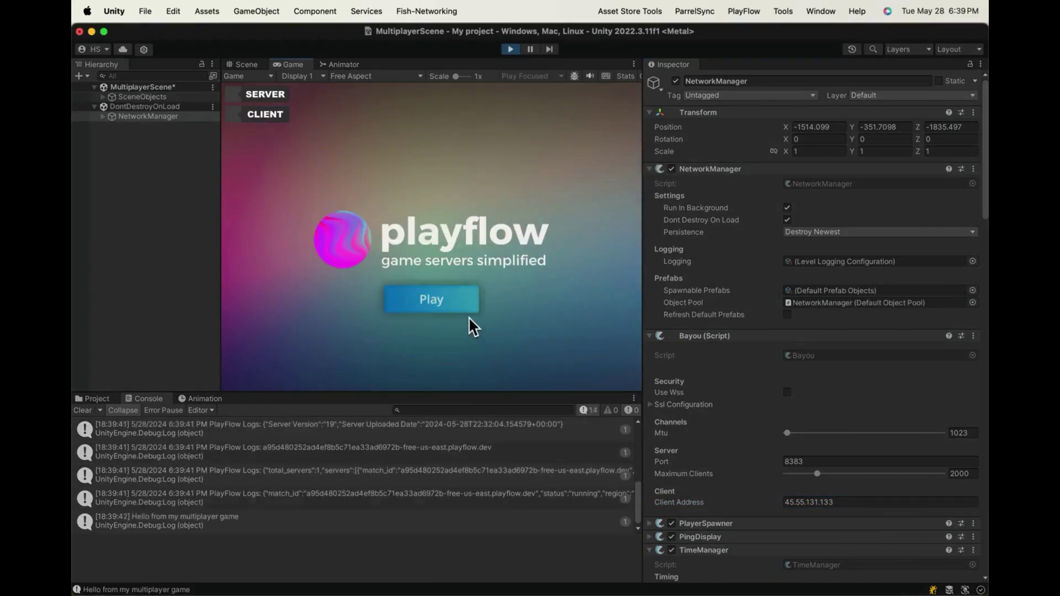
{"action": "left_click", "coordinate": [461, 302]}
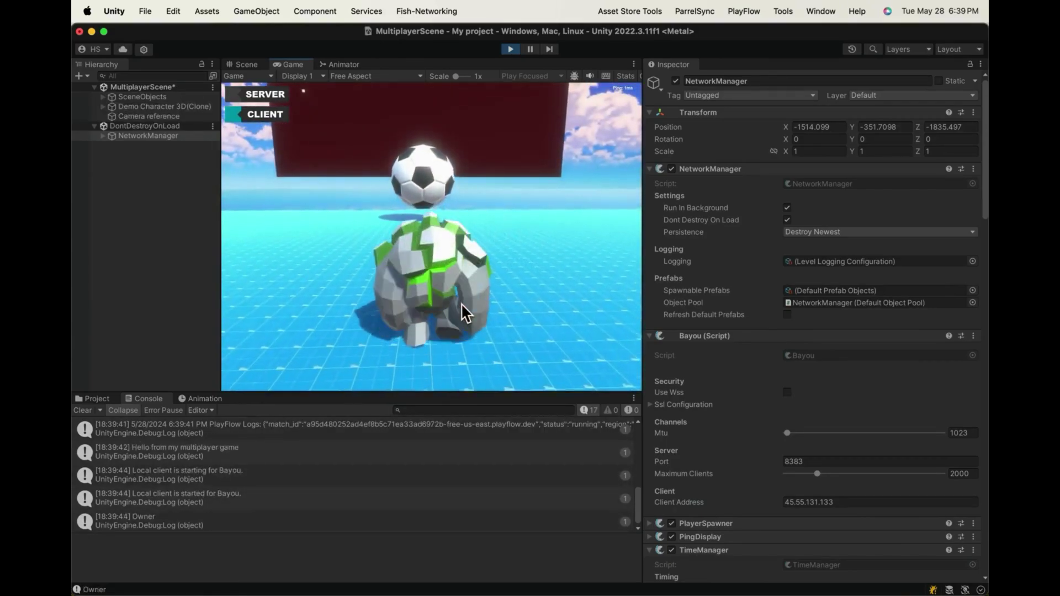
{"action": "key", "text": "w"}
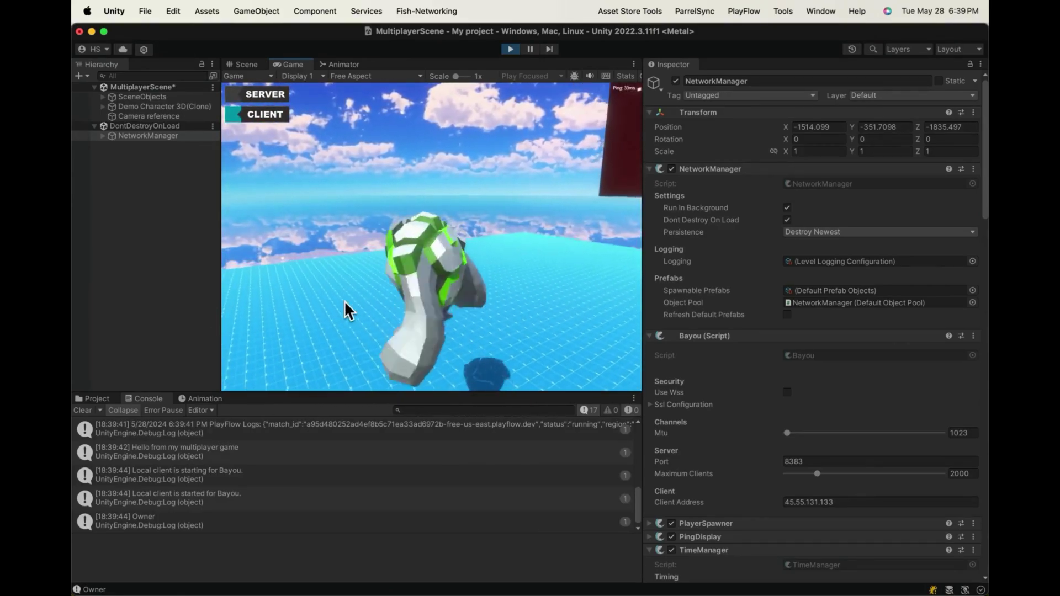
{"action": "key", "text": "w"}
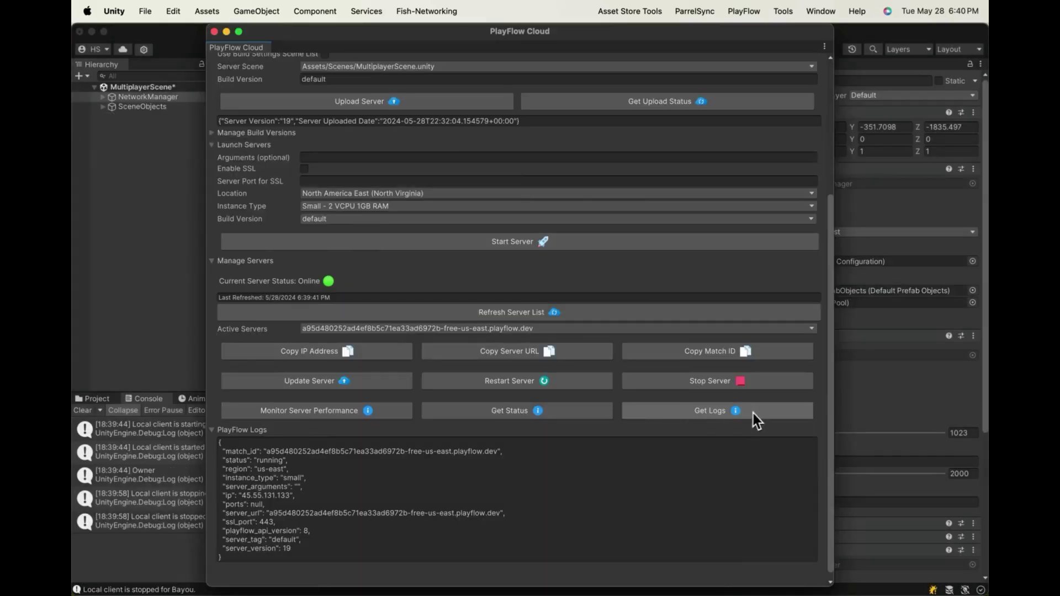
Fetch the server logs with Get Logs and scroll back up to the server buttons
{"action": "left_click", "coordinate": [754, 412]}
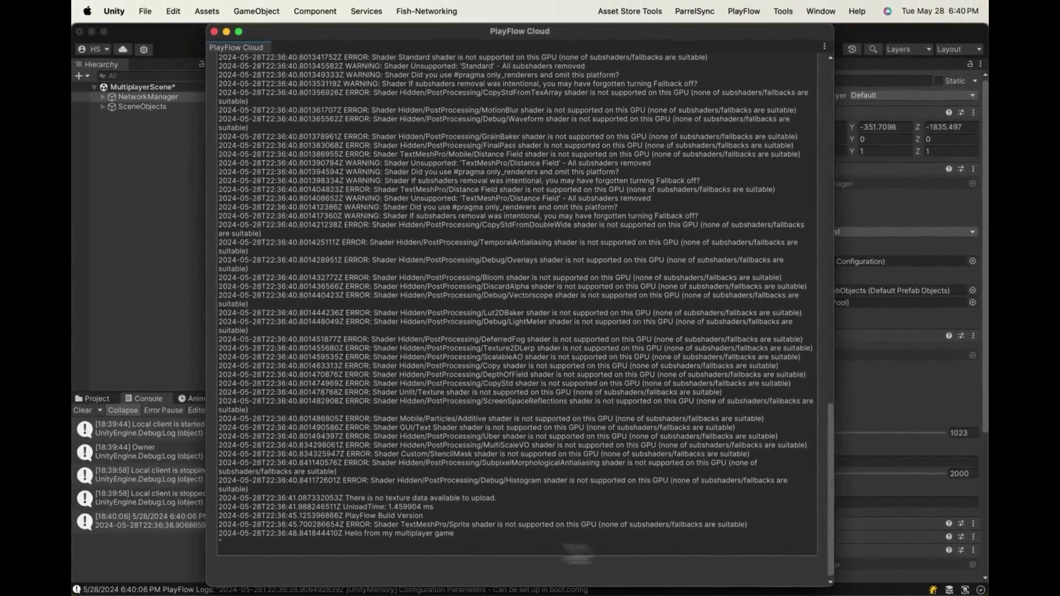
{"action": "left_click_drag", "start_coordinate": [830, 526], "coordinate": [828, 208]}
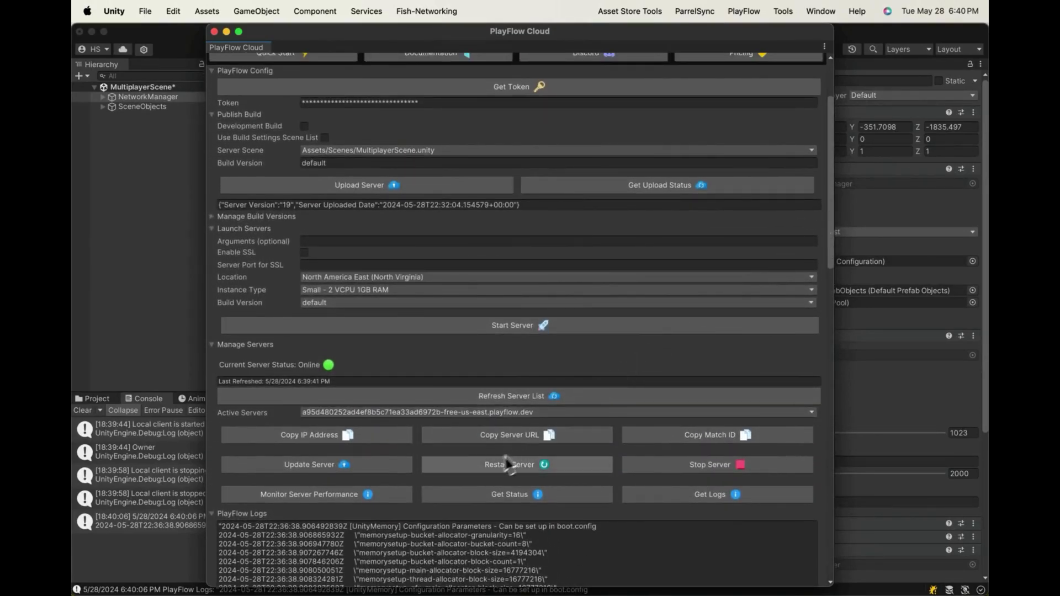
{"action": "left_click", "coordinate": [398, 499]}
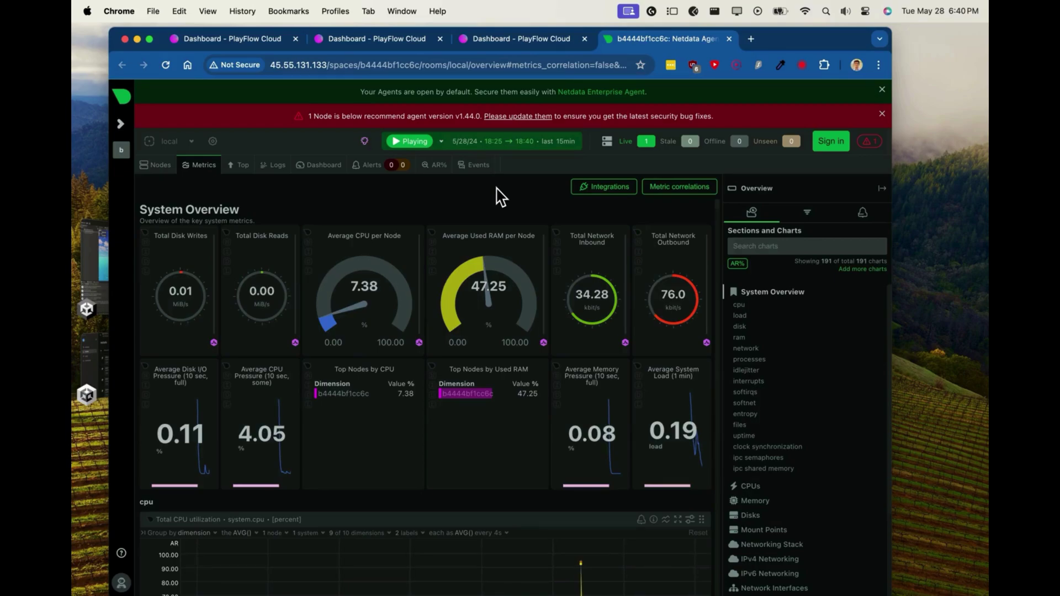
{"action": "key", "text": "super+Tab"}
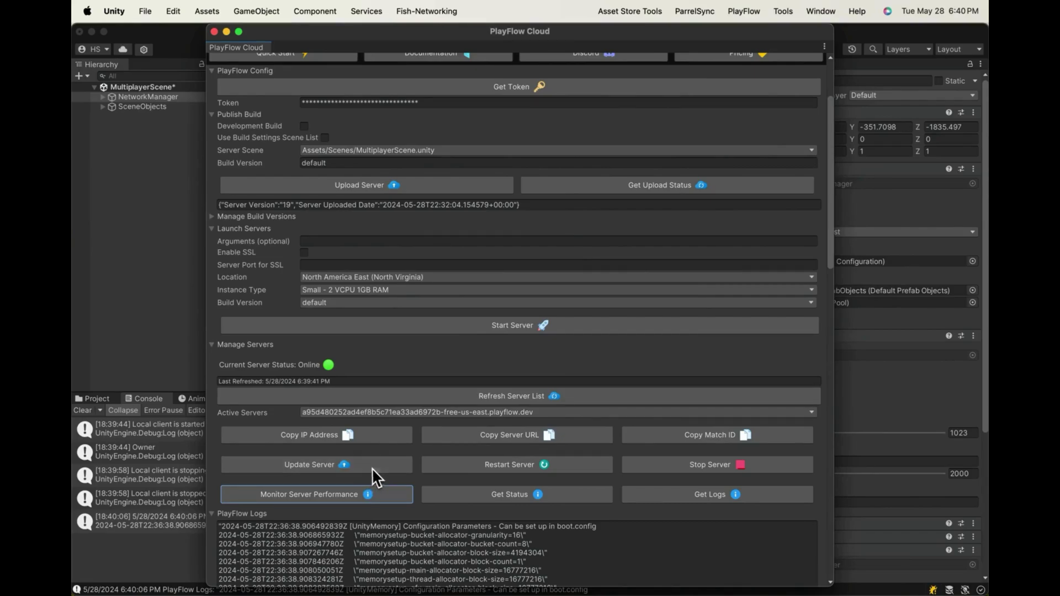
Replace the NetworkManager's Print Log message with 'Hello from my multiplayer game'
{"action": "left_click", "coordinate": [154, 98]}
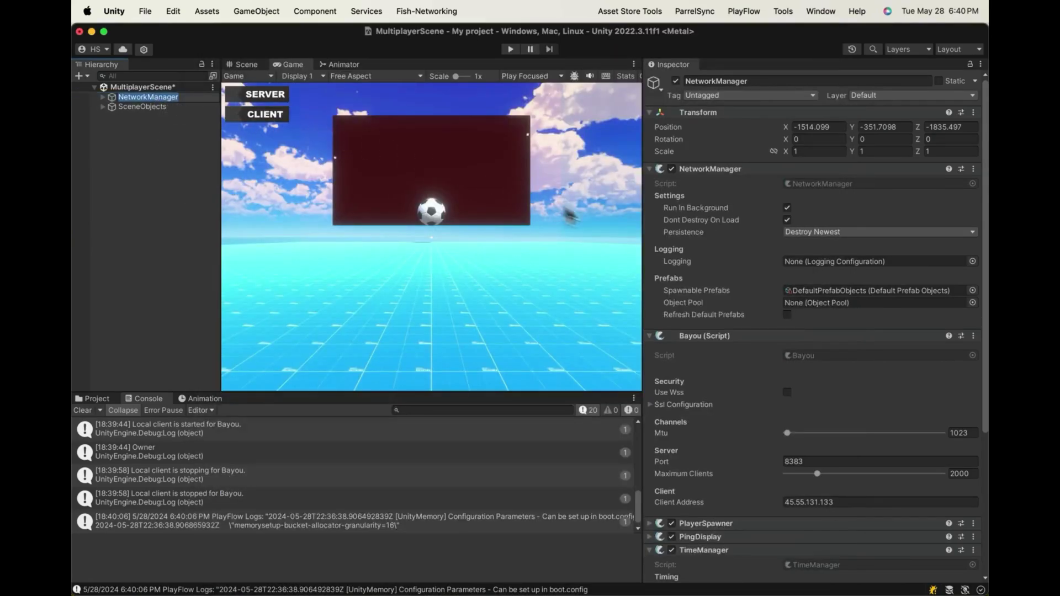
{"action": "scroll", "coordinate": [833, 513], "scroll_direction": "down", "scroll_amount": 1}
{"action": "scroll", "coordinate": [832, 512], "scroll_direction": "down", "scroll_amount": 6}
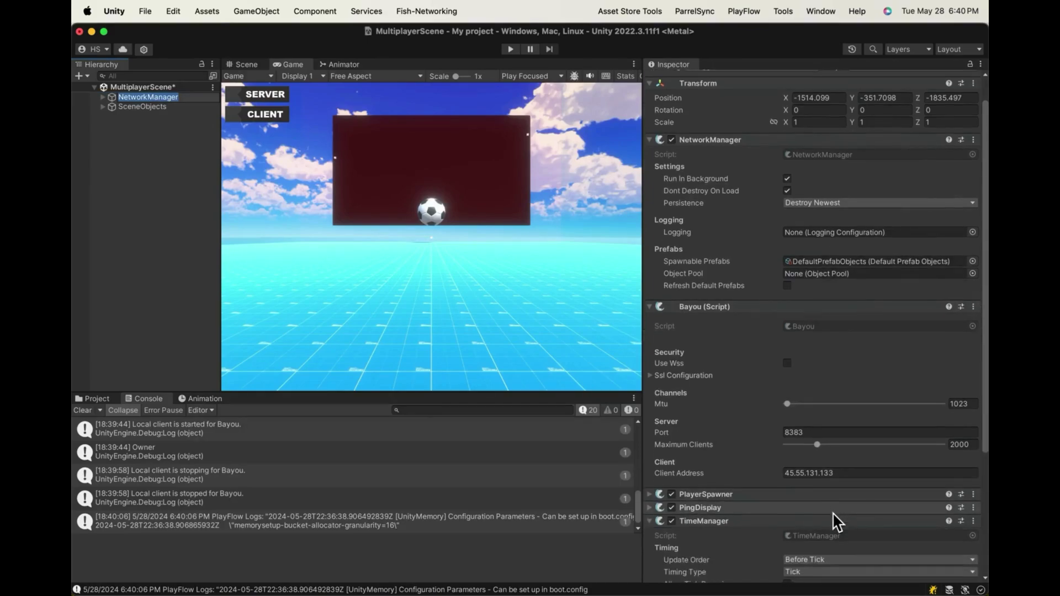
{"action": "left_click", "coordinate": [837, 541]}
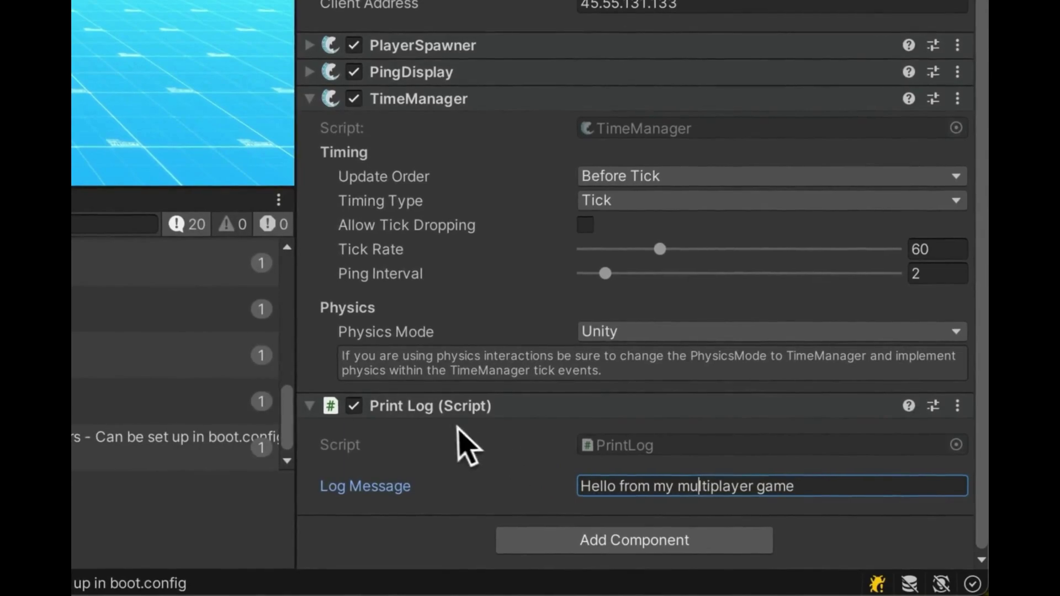
{"action": "triple_click", "coordinate": [732, 486]}
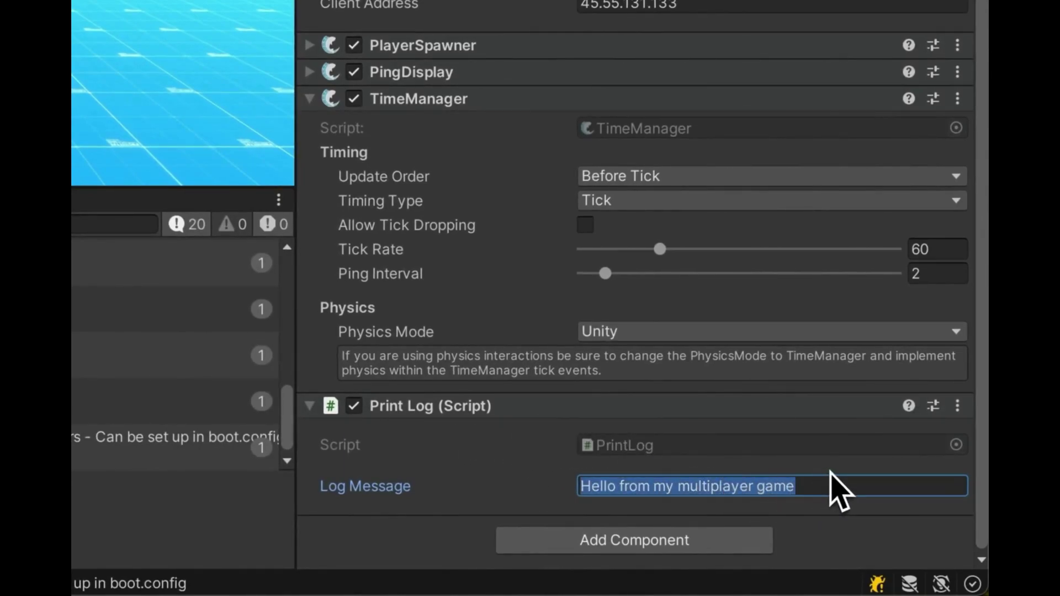
{"action": "type", "text": "H"}
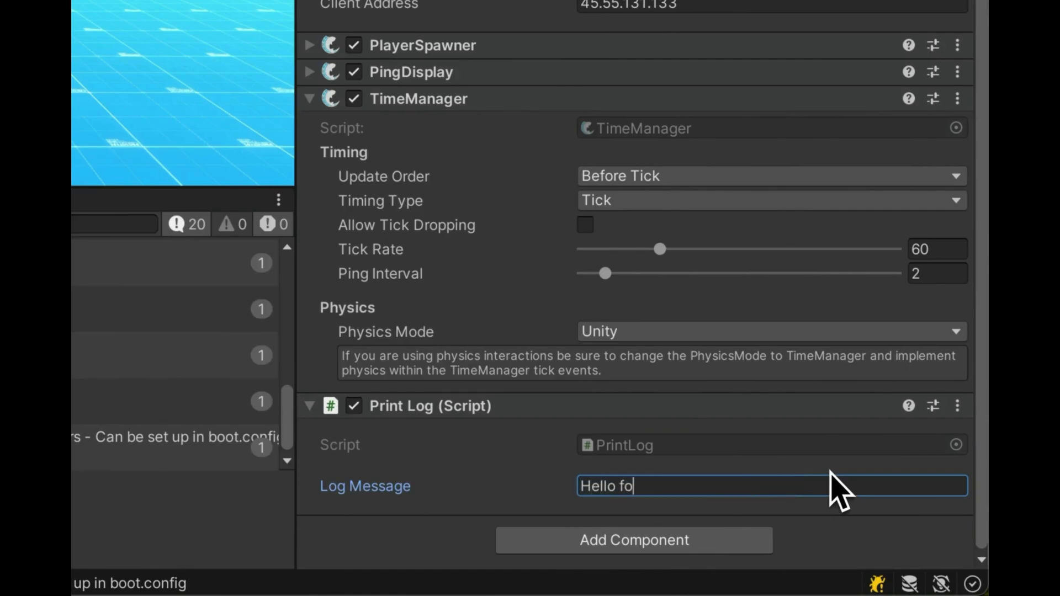
{"action": "type", "text": "ello from my multipla"}
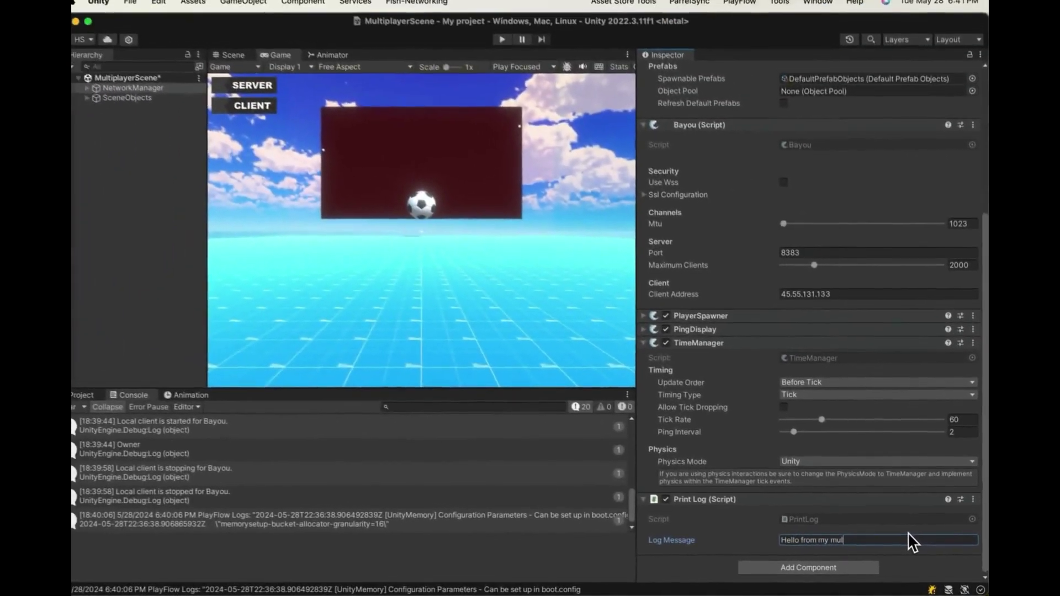
{"action": "type", "text": "yer game version 2"}
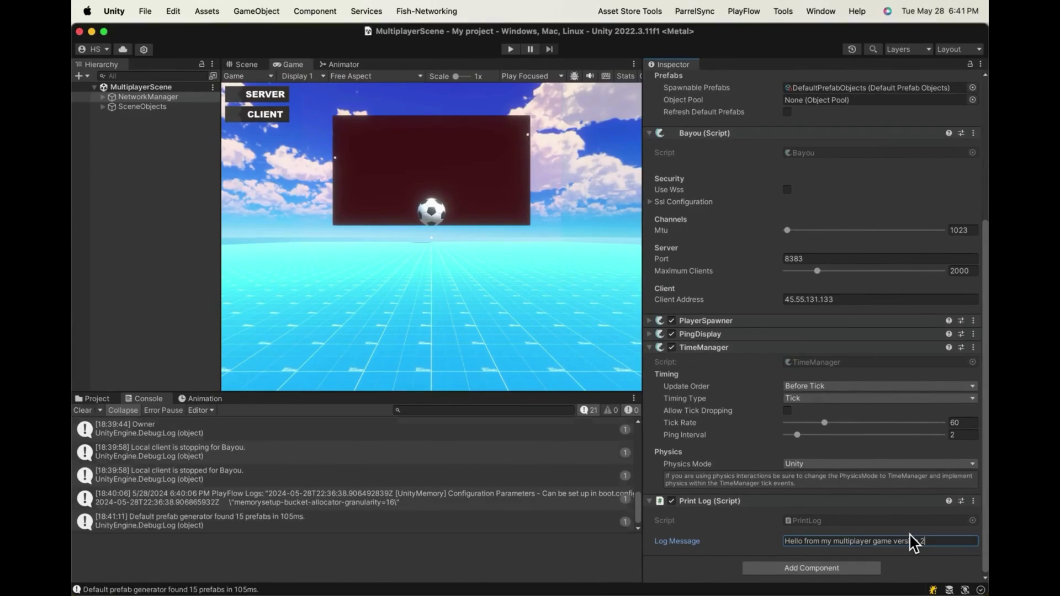
In the PlayFlow Cloud window, enter build version 'versio' and upload the new server build
{"action": "left_click", "coordinate": [761, 12]}
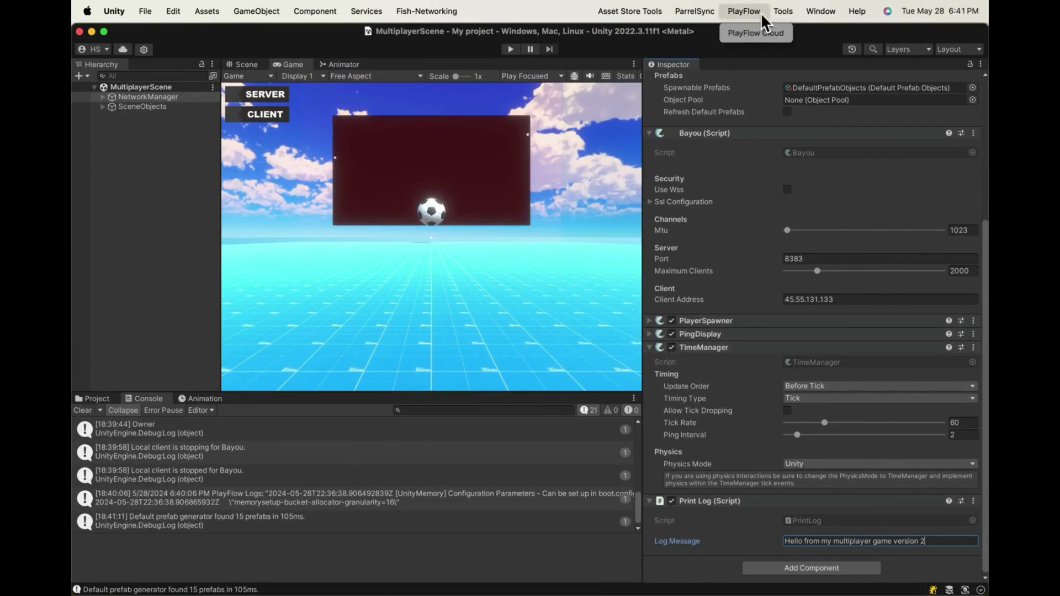
{"action": "left_click", "coordinate": [762, 34]}
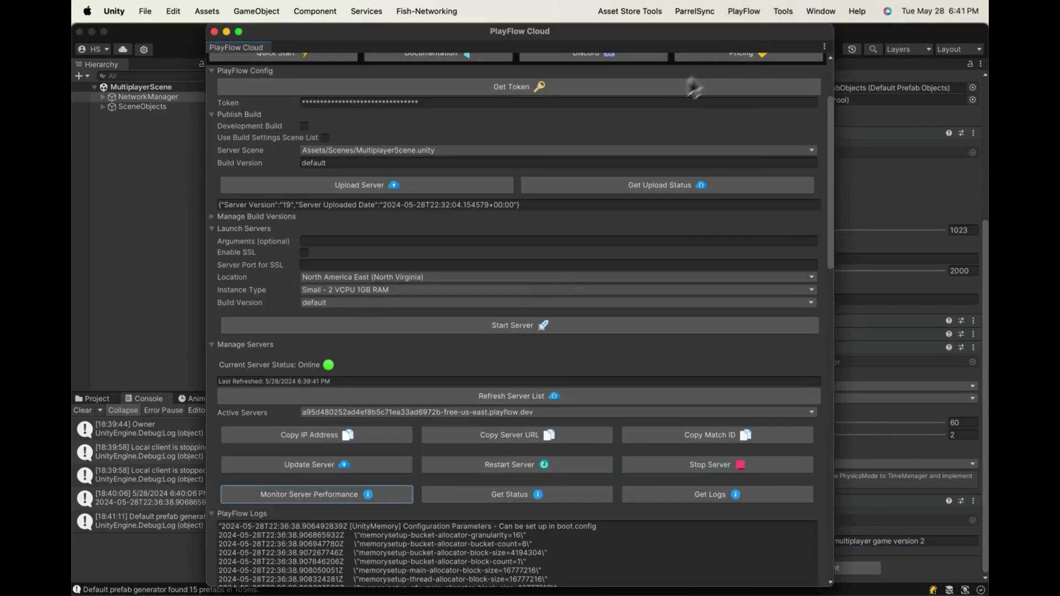
{"action": "scroll", "coordinate": [516, 197], "scroll_direction": "up", "scroll_amount": 2}
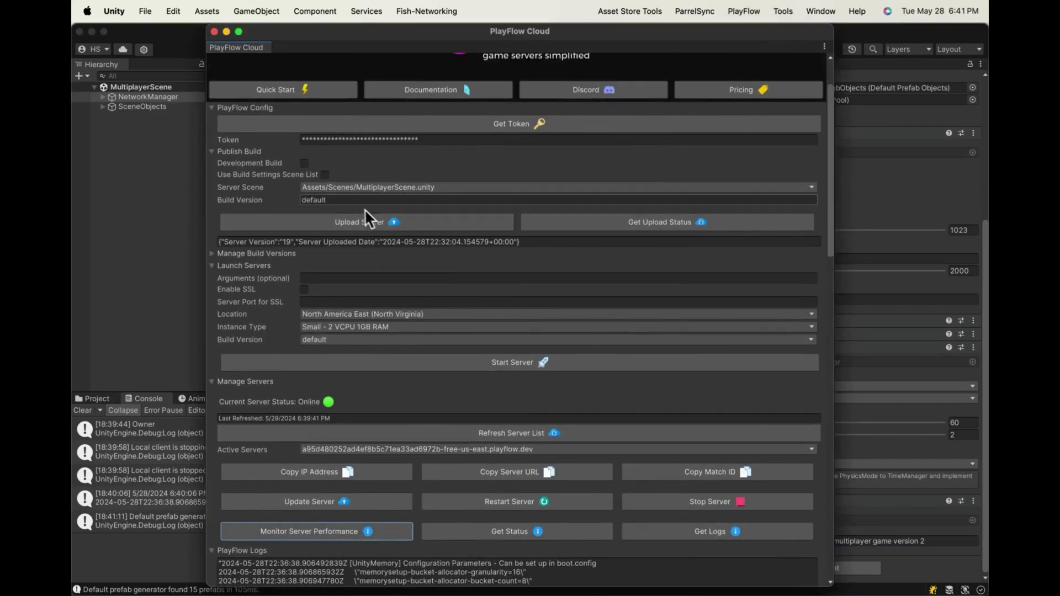
{"action": "left_click", "coordinate": [358, 202]}
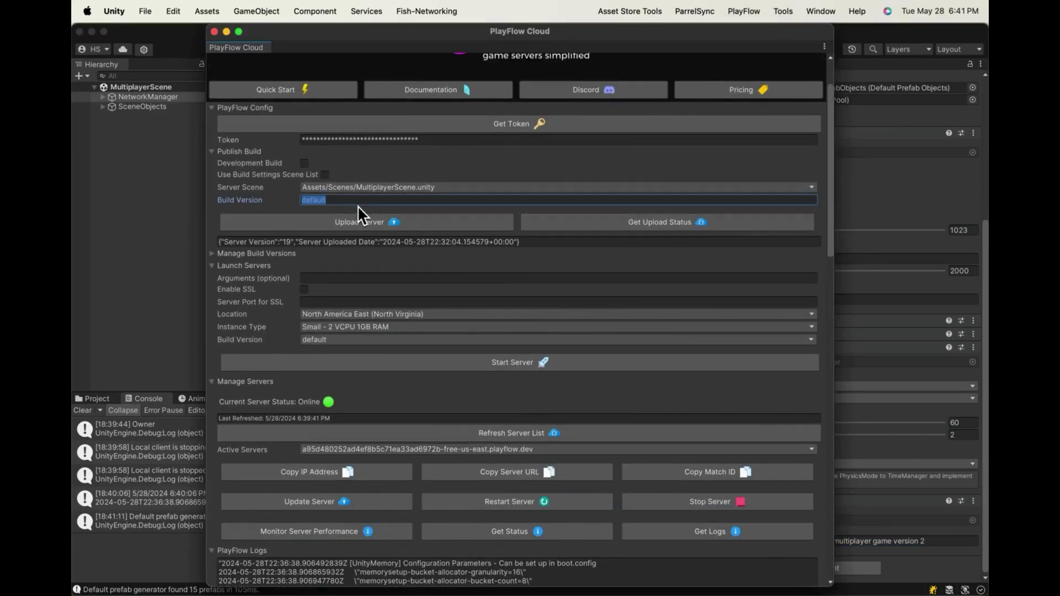
{"action": "type", "text": "versionTwo"}
{"action": "left_click", "coordinate": [417, 222]}
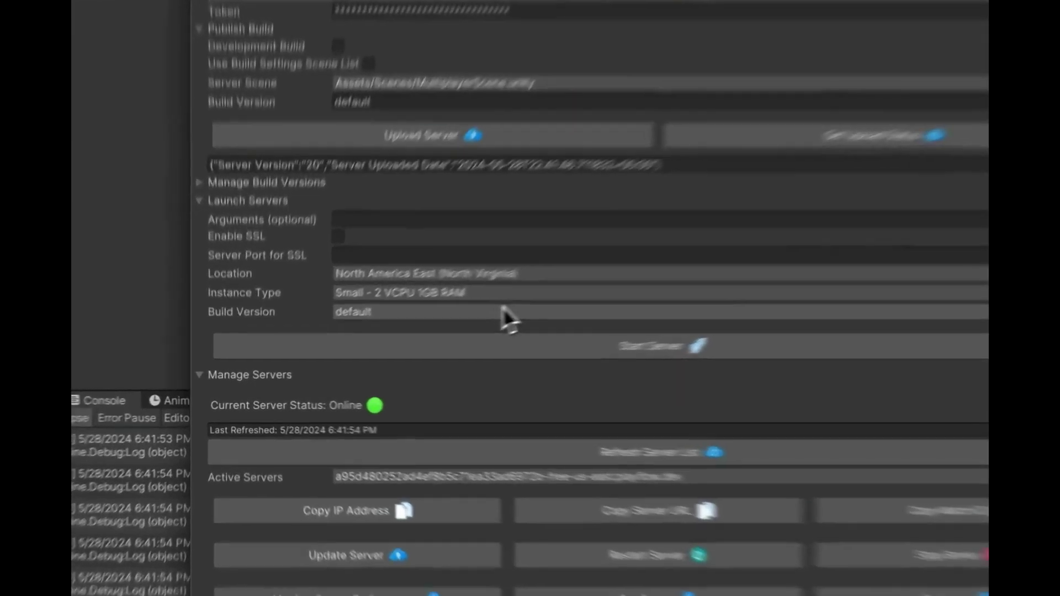
Choose the versionTwo build and the running server, then update it to the new build
{"action": "left_click", "coordinate": [414, 338]}
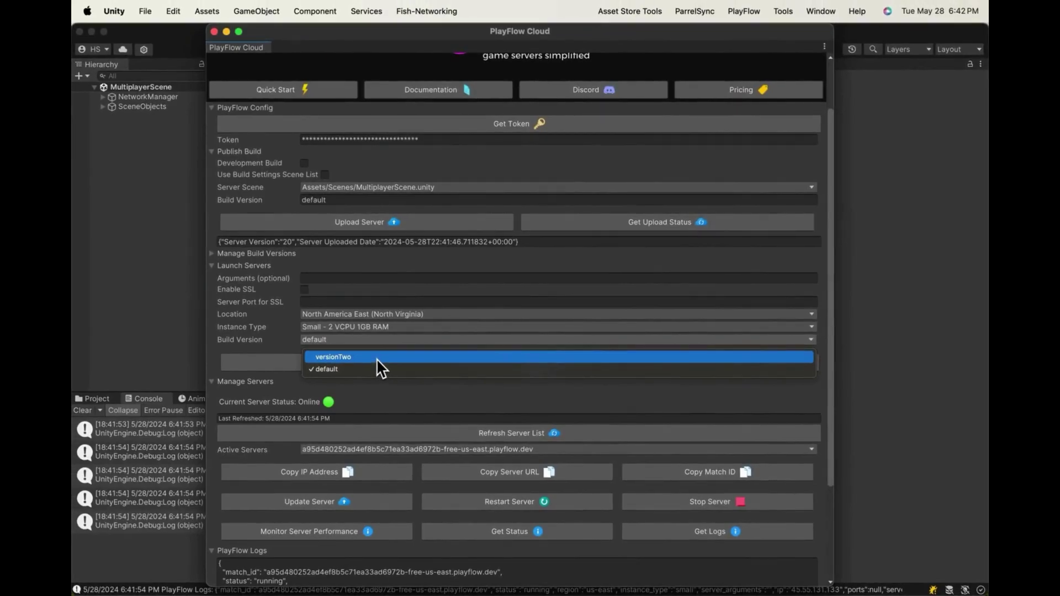
{"action": "left_click", "coordinate": [353, 357]}
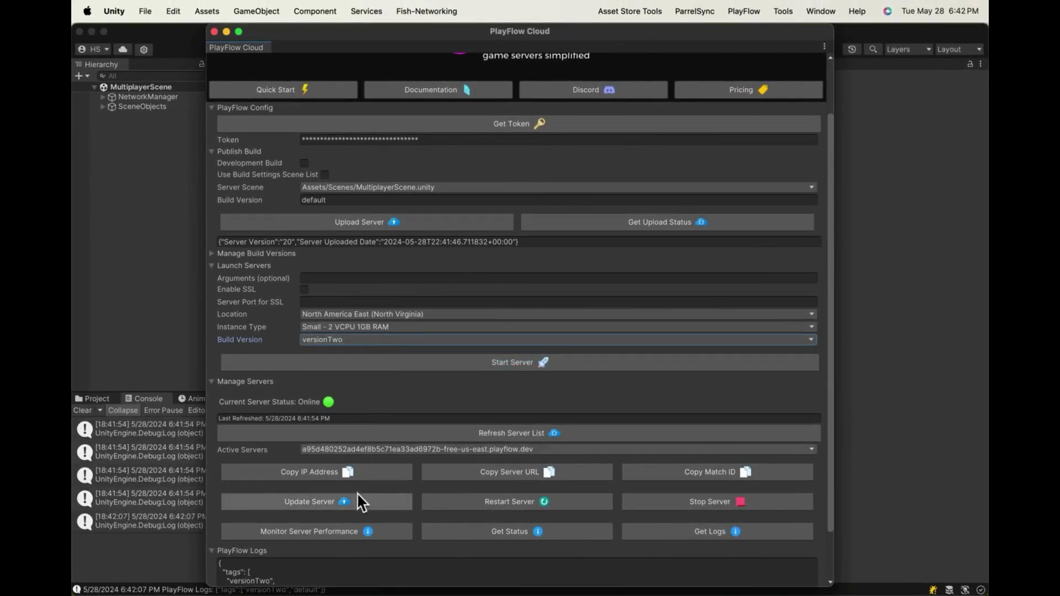
{"action": "left_click", "coordinate": [406, 451]}
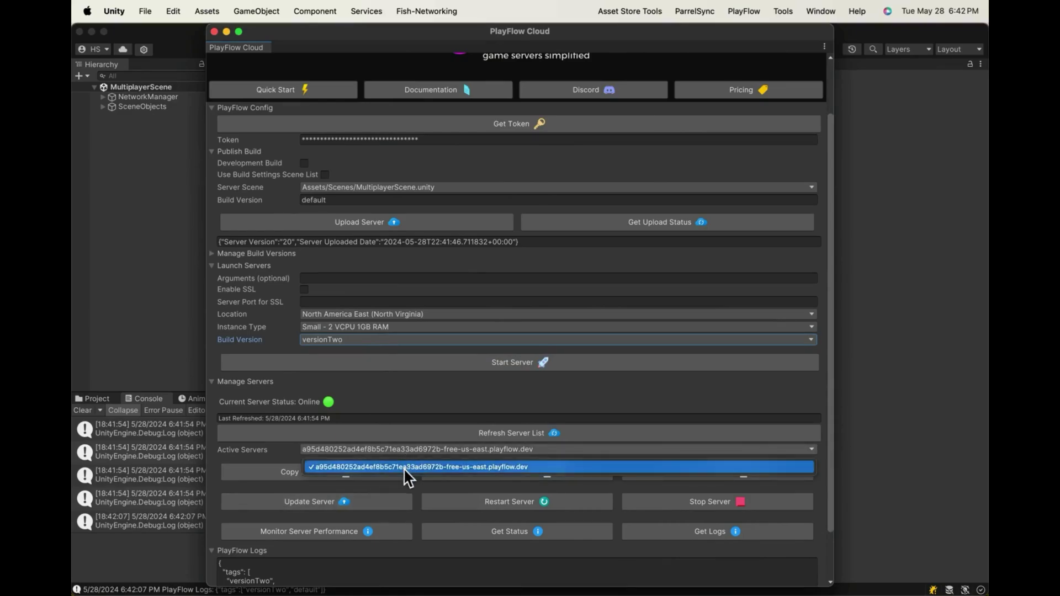
{"action": "left_click", "coordinate": [404, 468]}
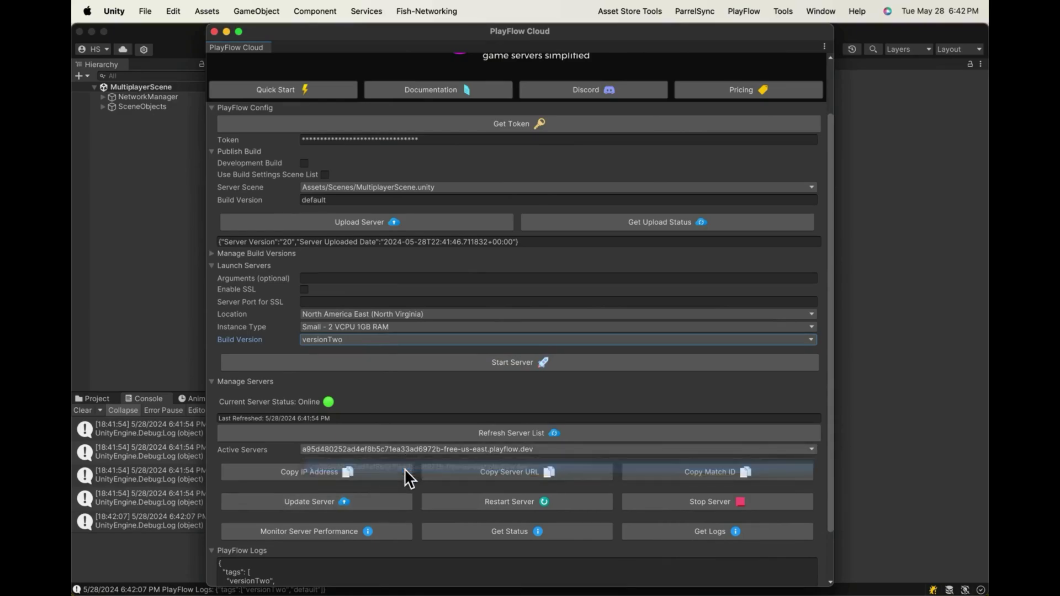
{"action": "left_click", "coordinate": [373, 503]}
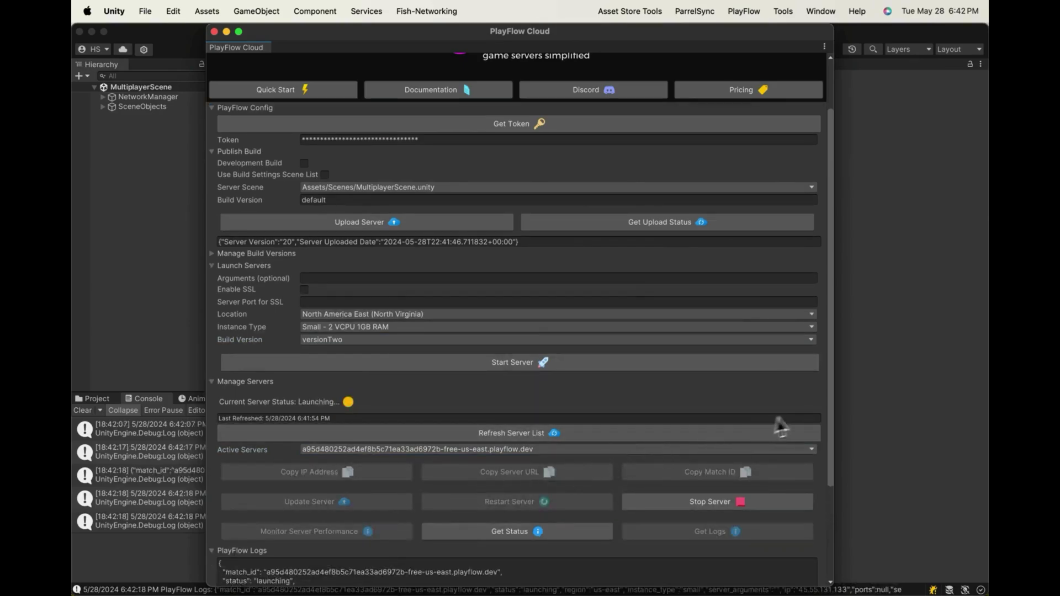
{"action": "left_click_drag", "start_coordinate": [833, 418], "coordinate": [828, 510]}
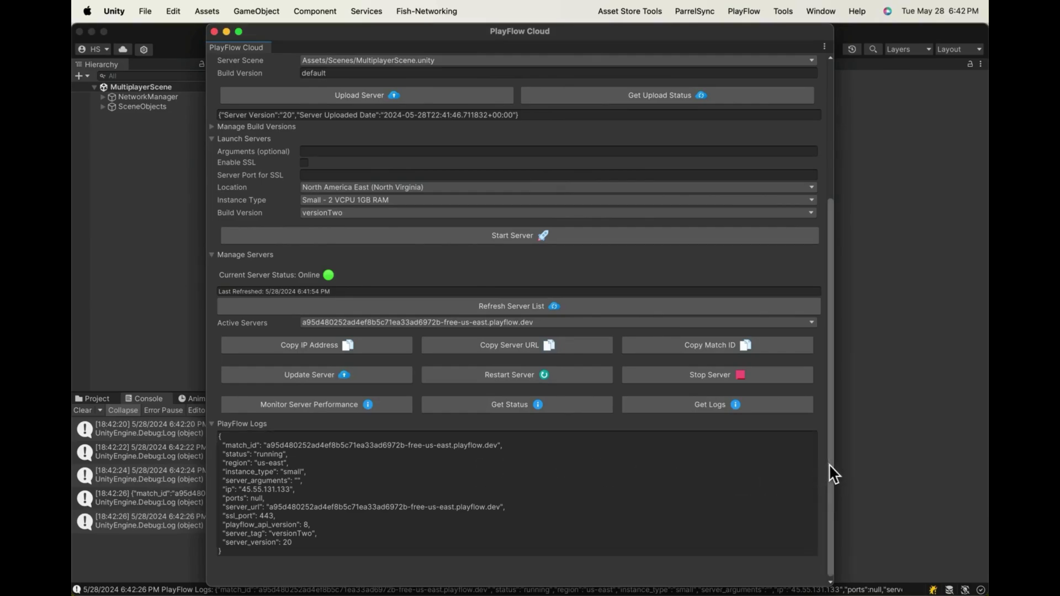
Fetch the server logs and scroll down to 'Hello from my multiplayer game version 2'
{"action": "left_click", "coordinate": [765, 411]}
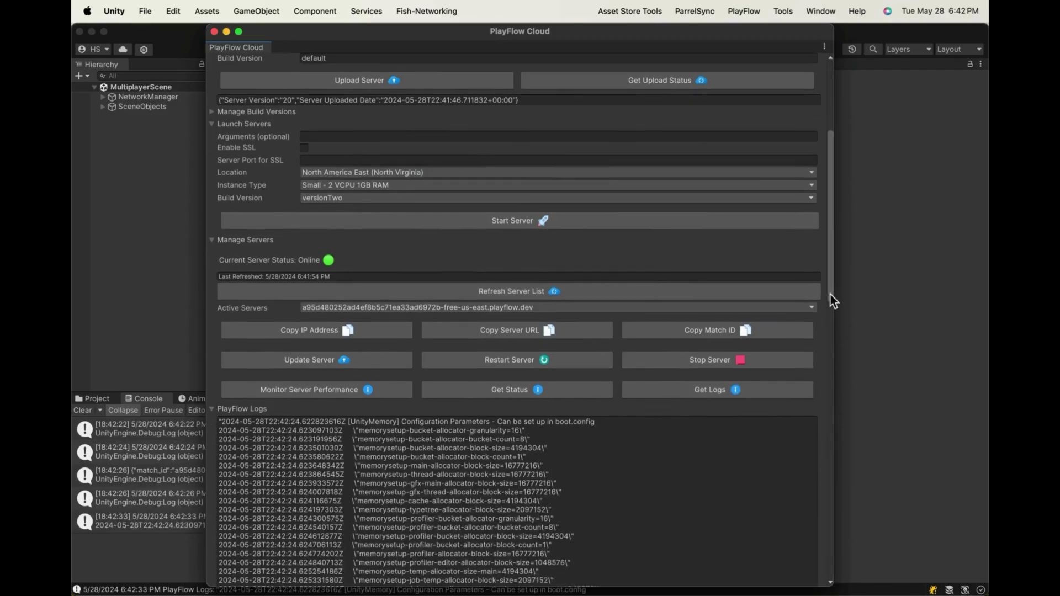
{"action": "left_click_drag", "start_coordinate": [830, 295], "coordinate": [837, 580]}
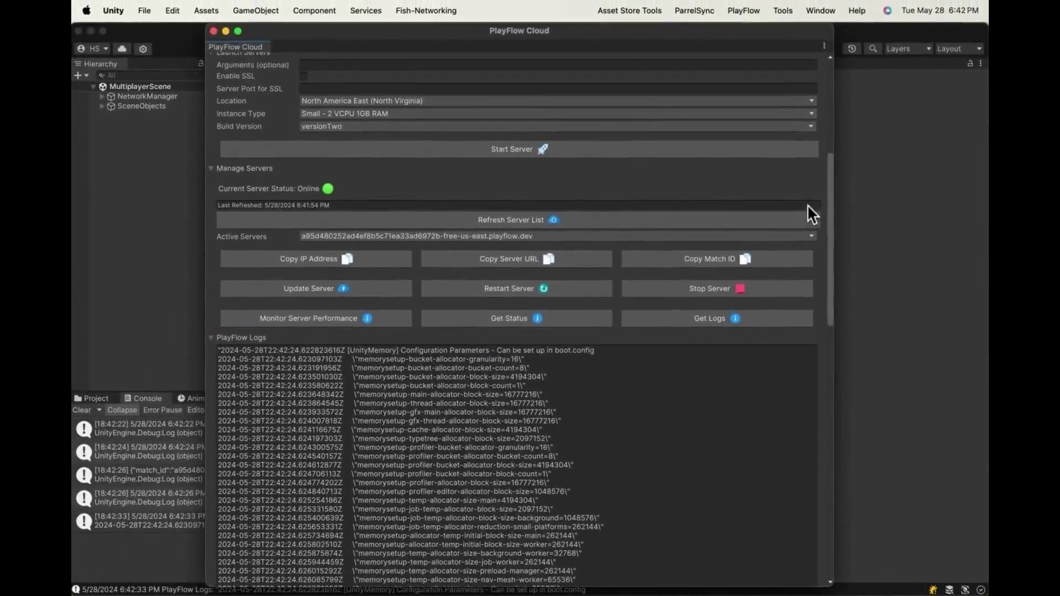
{"action": "left_click_drag", "start_coordinate": [811, 152], "coordinate": [818, 122]}
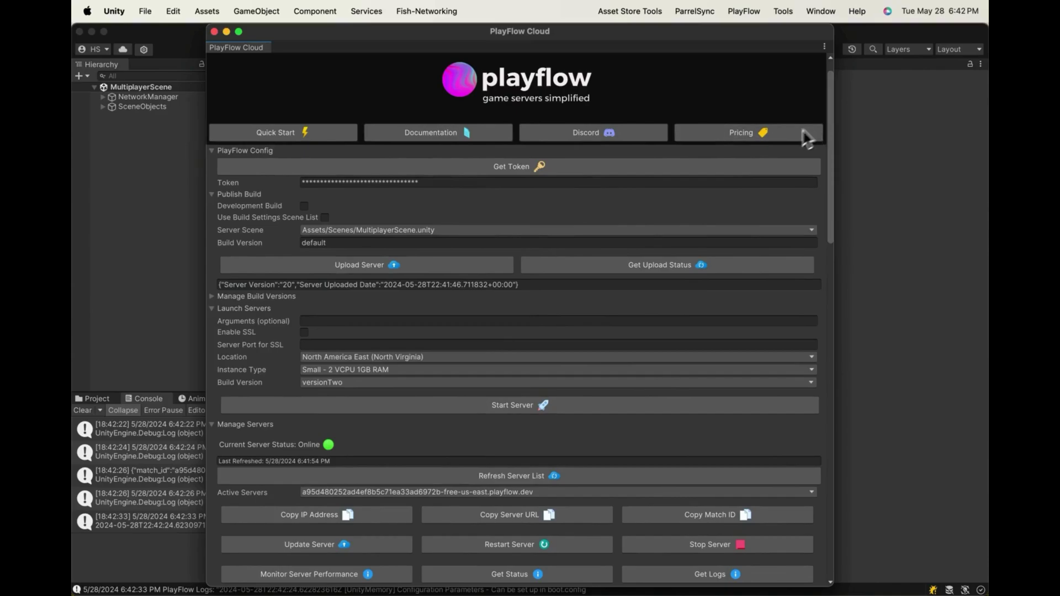